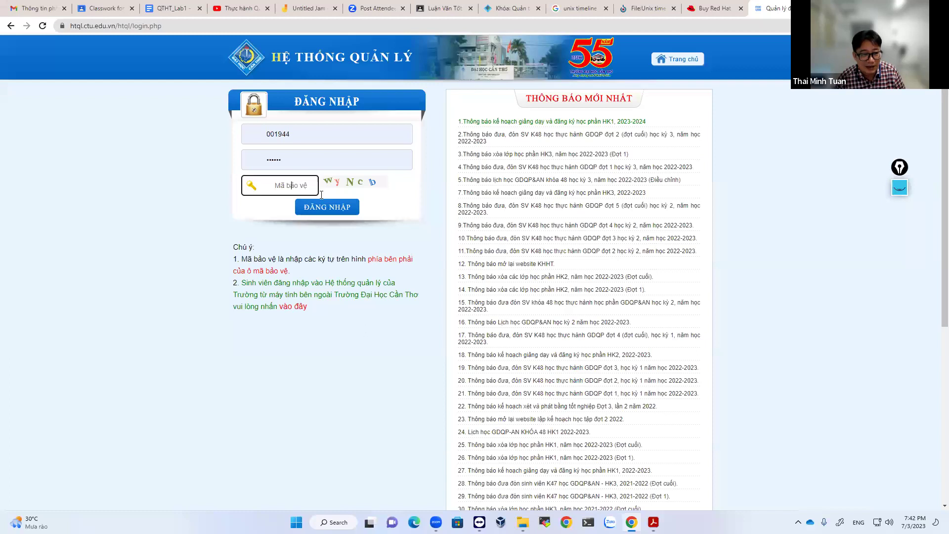
Sign in with the captcha code and list the distance-learning (Từ xa) classes under Quản lý điểm.
type("w")
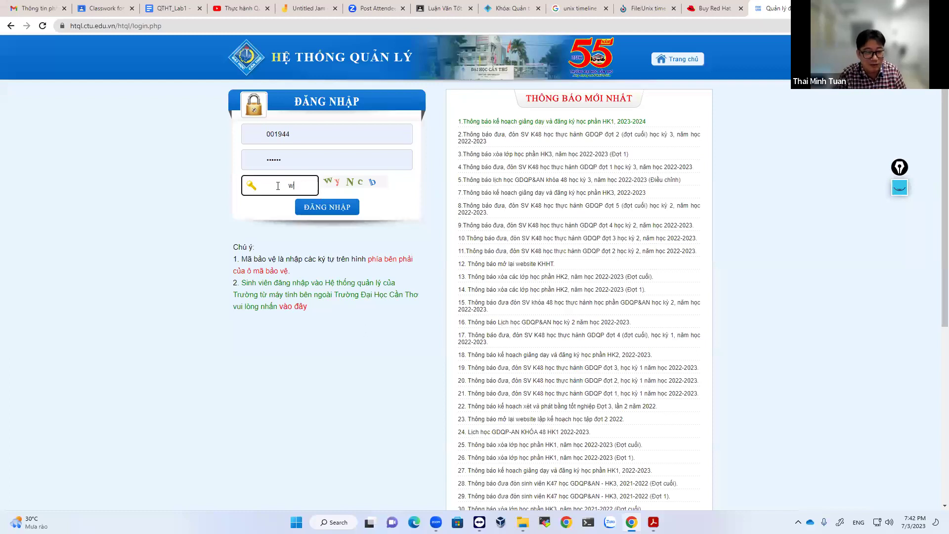
type("yNC")
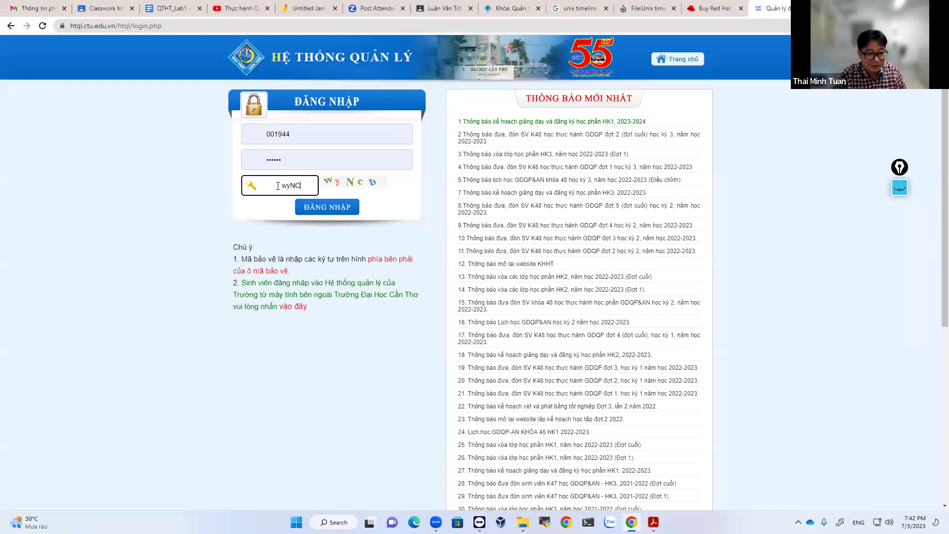
type("b")
left_click(326, 207)
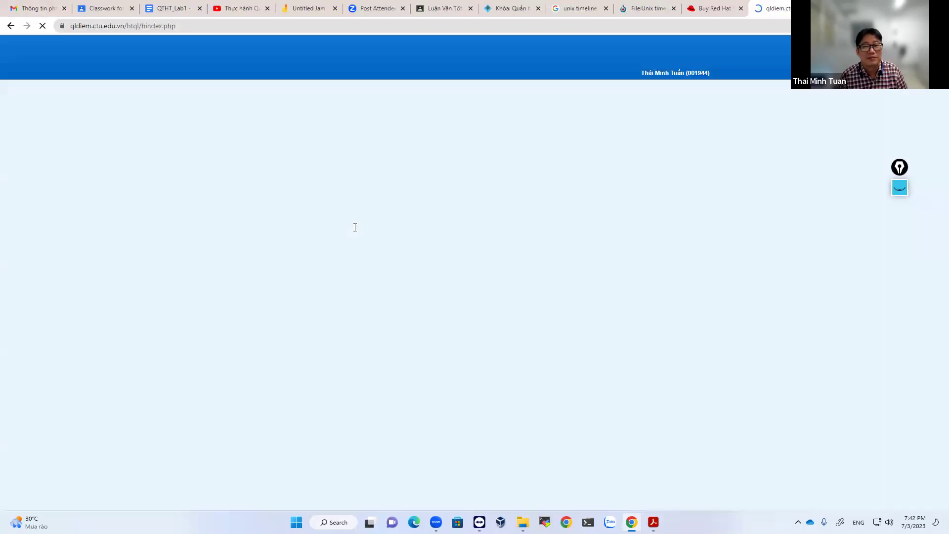
left_click(554, 147)
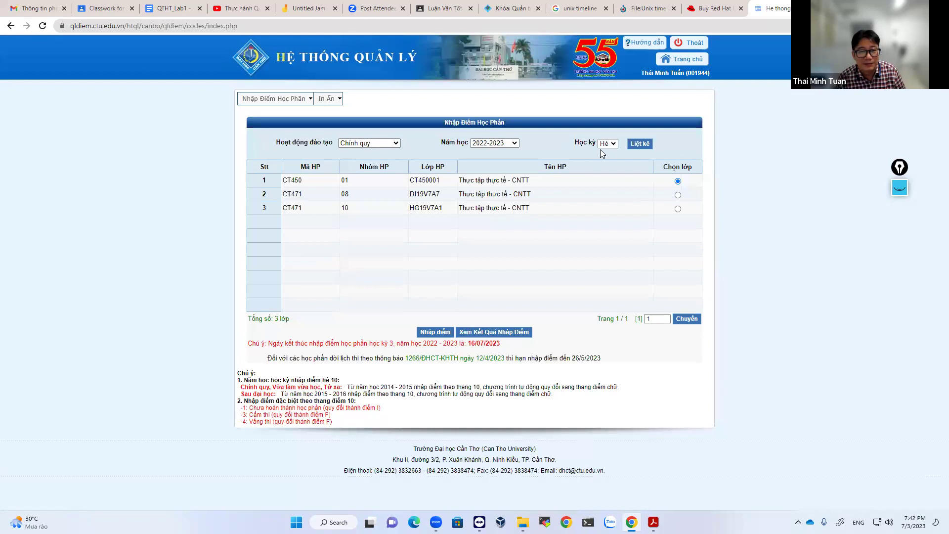
left_click(396, 145)
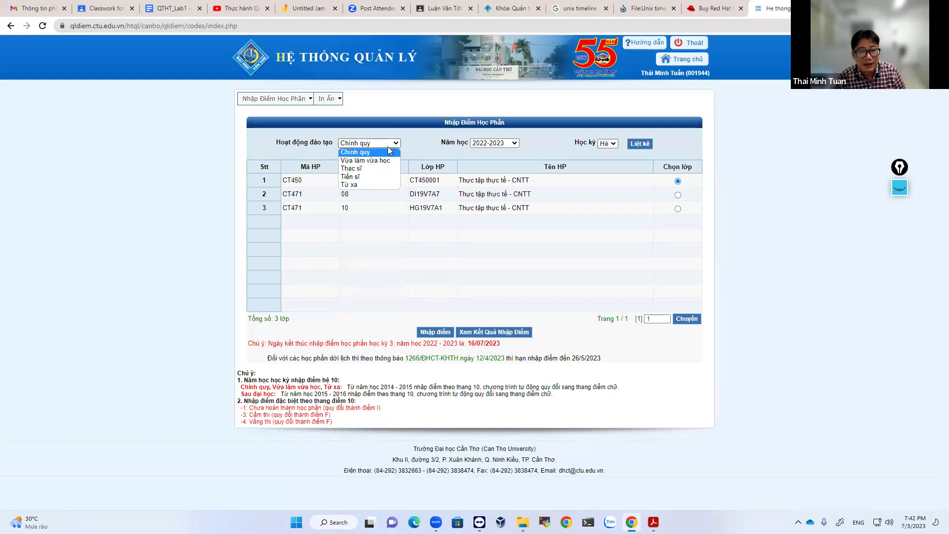
left_click(351, 185)
left_click(640, 144)
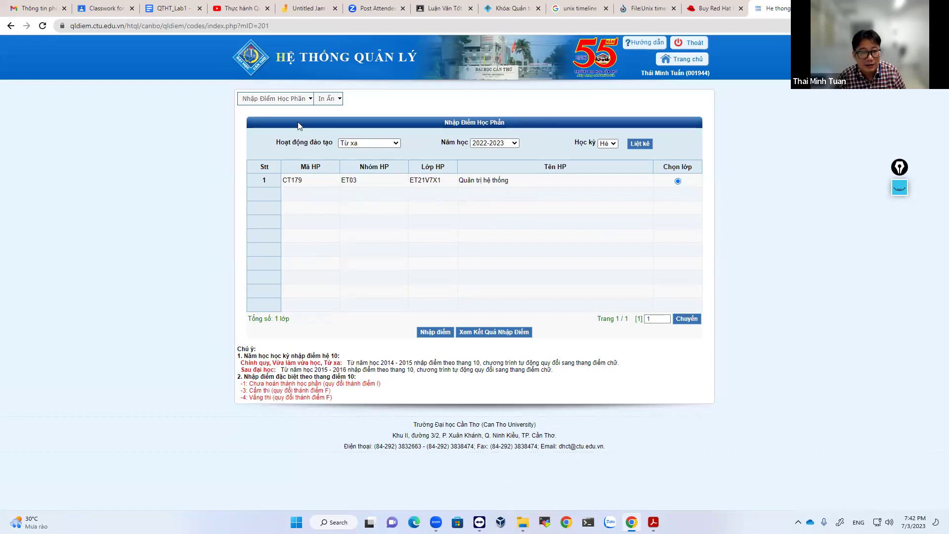
mouse_move(320, 103)
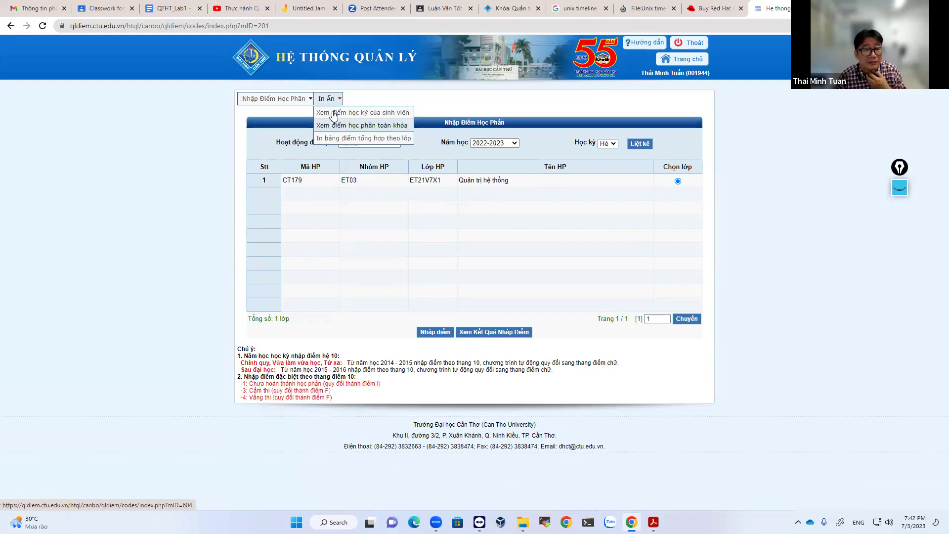
Check the distance-learning teaching timetable from the home page.
left_click(685, 60)
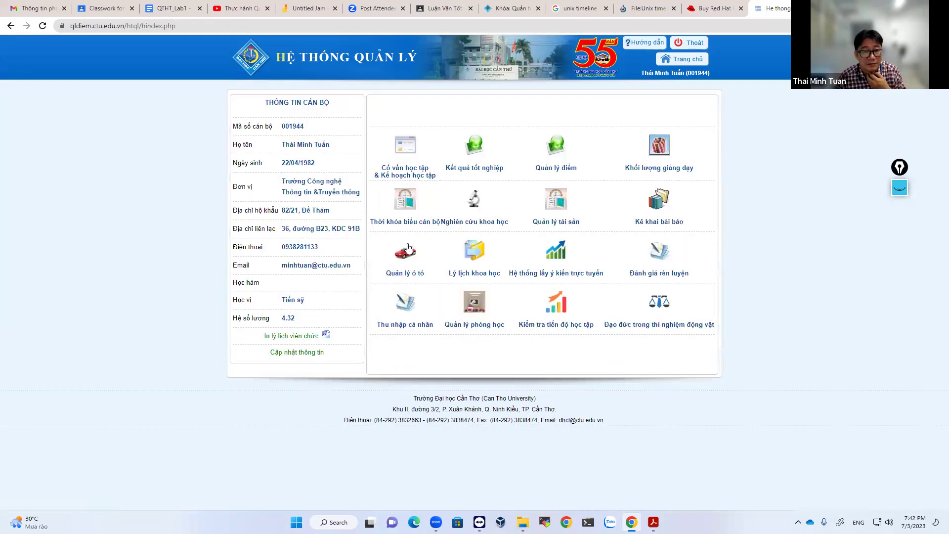
left_click(403, 200)
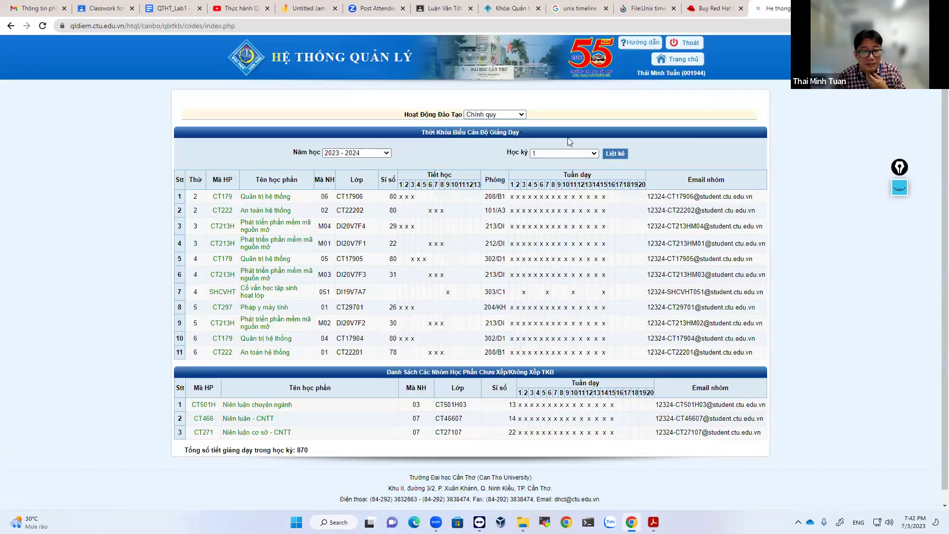
left_click(470, 114)
left_click(470, 157)
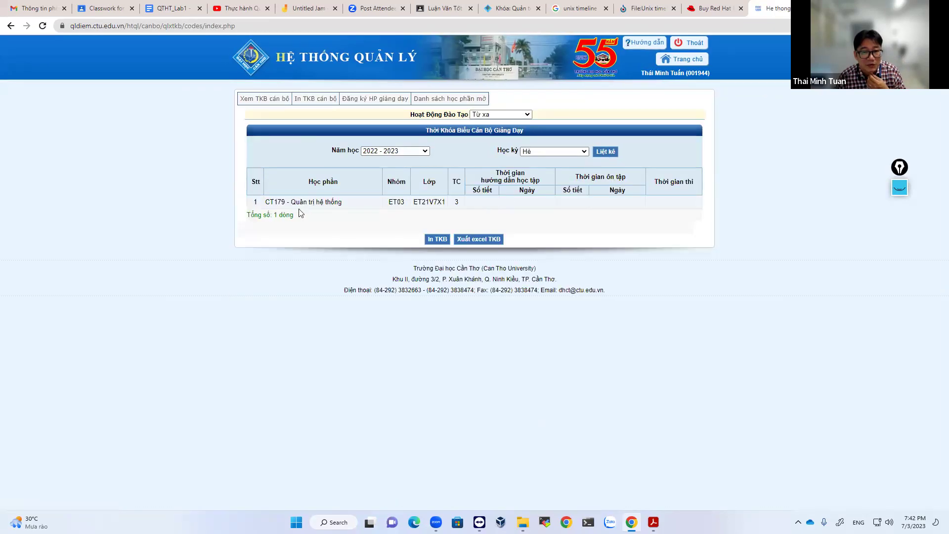
left_click(675, 62)
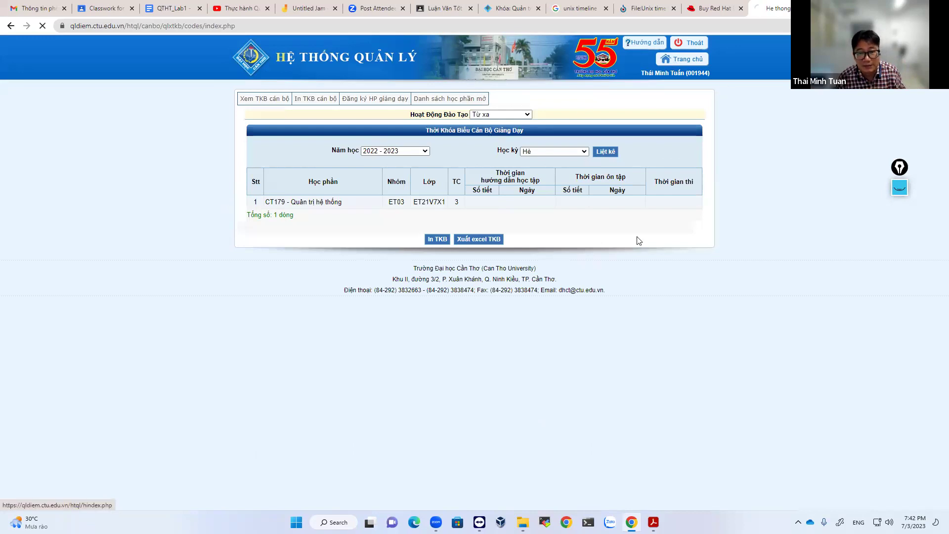
Go to Quản lý điểm's Excel grade entry and open the printable CT179 exam student list.
left_click(556, 167)
mouse_move(262, 101)
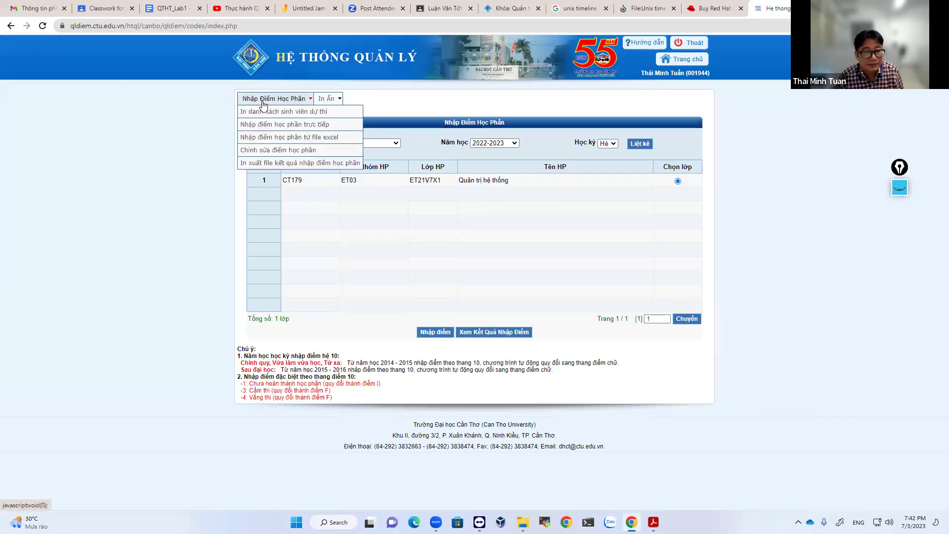
left_click(304, 137)
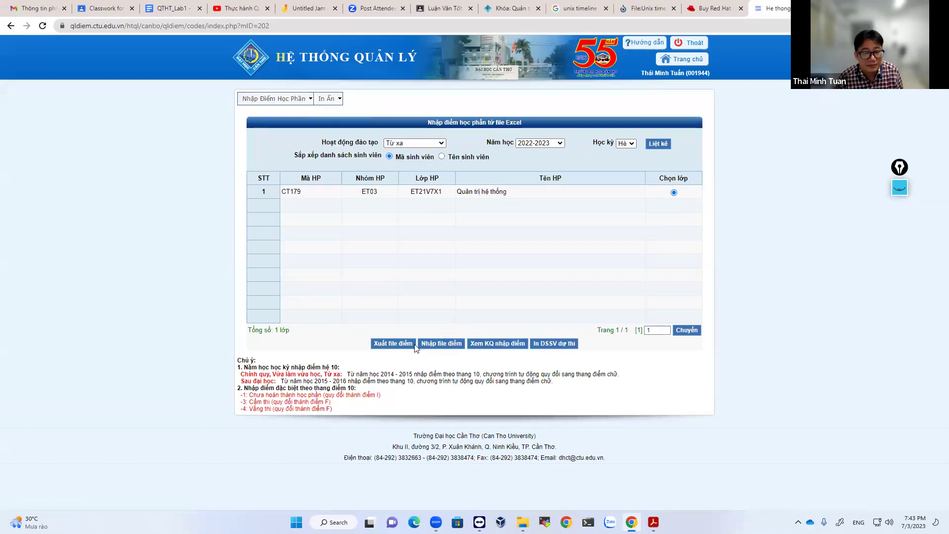
left_click(564, 345)
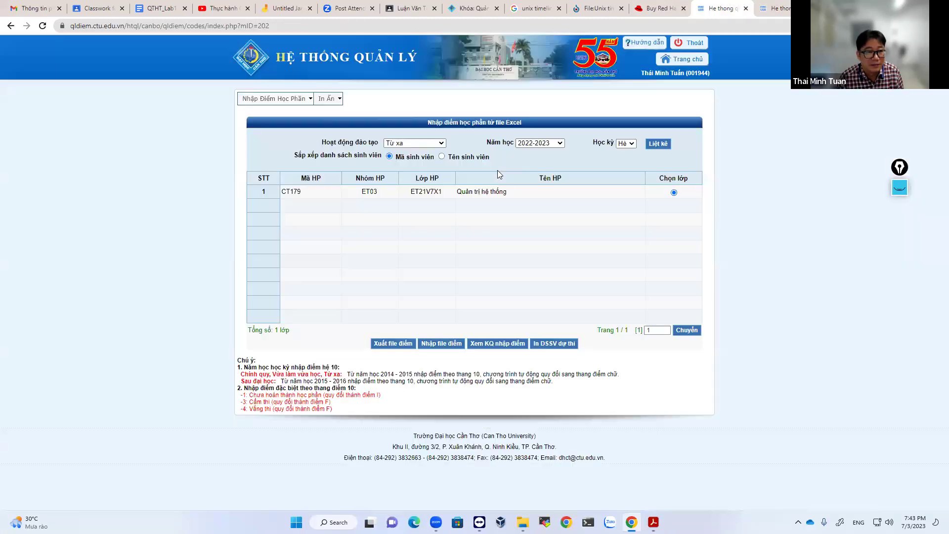
Export the CT179 ET03 grade sheet as an .xlsx file and open the download.
left_click(721, 8)
left_click(392, 343)
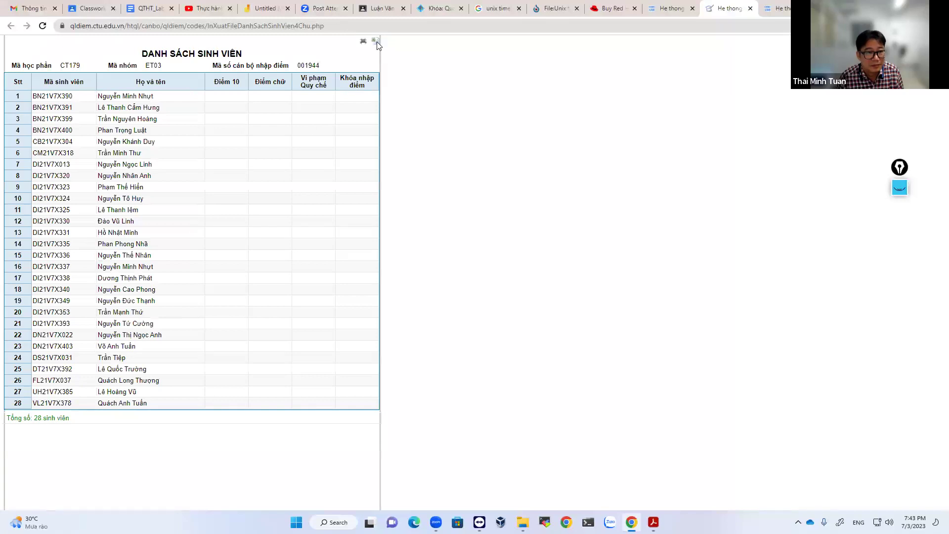
left_click(376, 41)
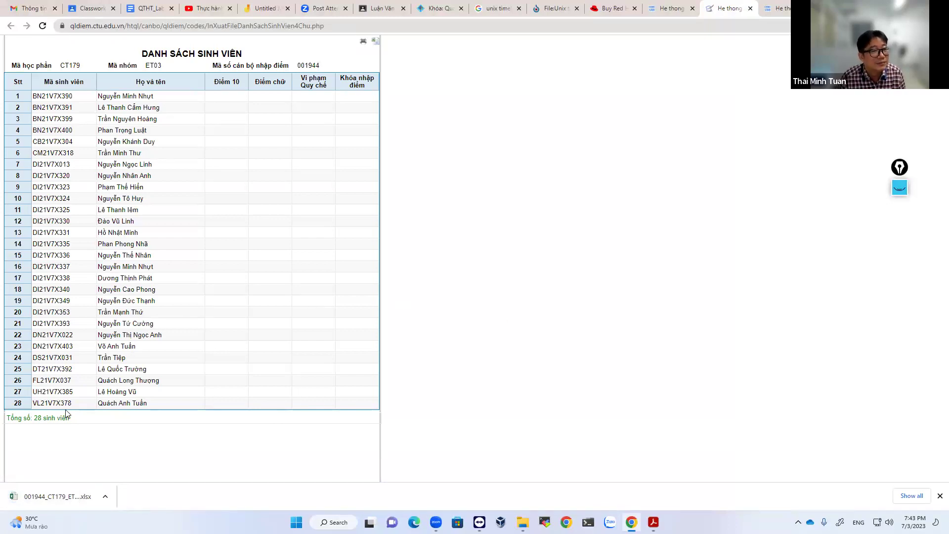
left_click(80, 499)
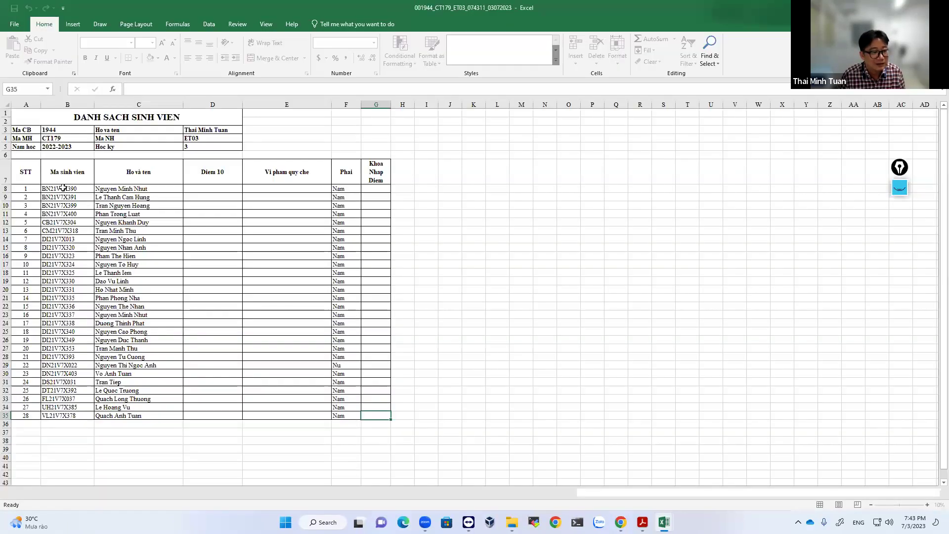
Copy the student IDs and names in B8:C35 and switch back to Chrome.
left_click(63, 188)
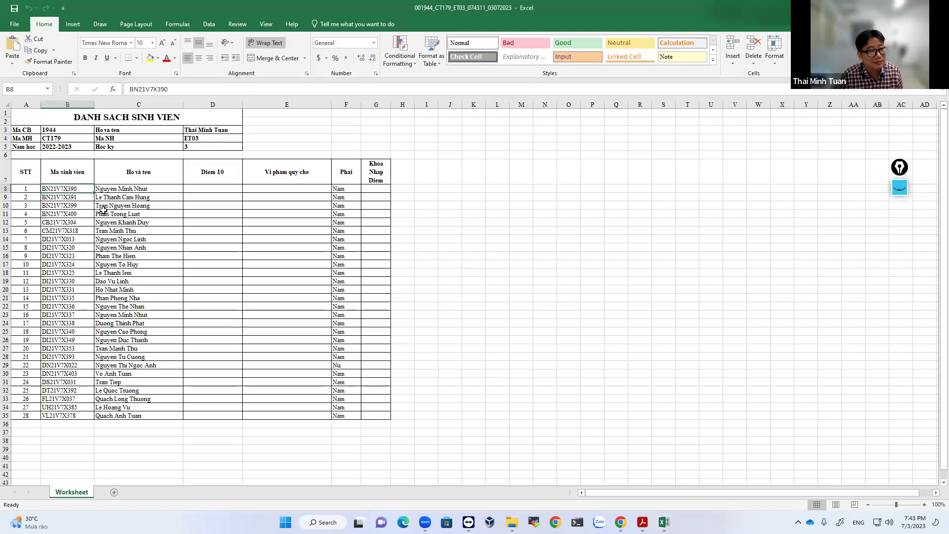
left_click(161, 414, "shift")
key("ctrl+c")
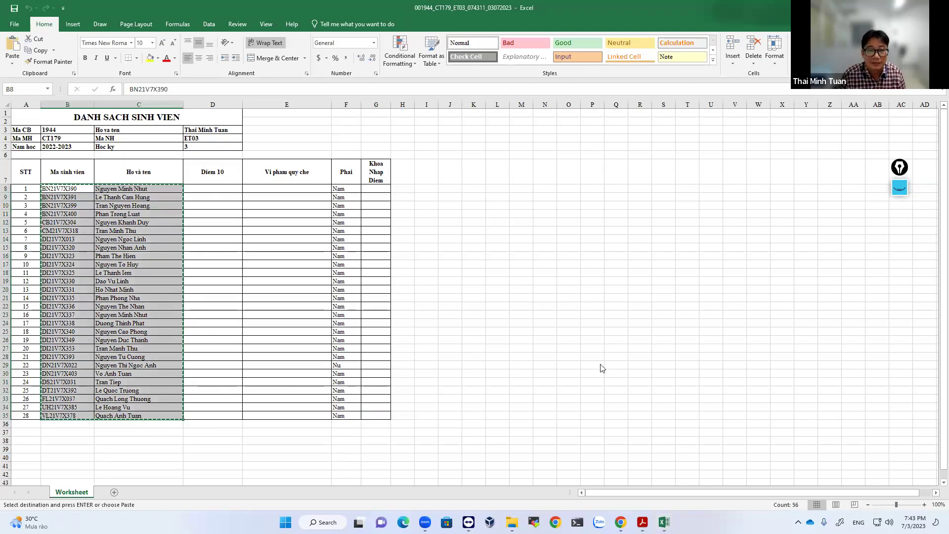
key("alt+Tab")
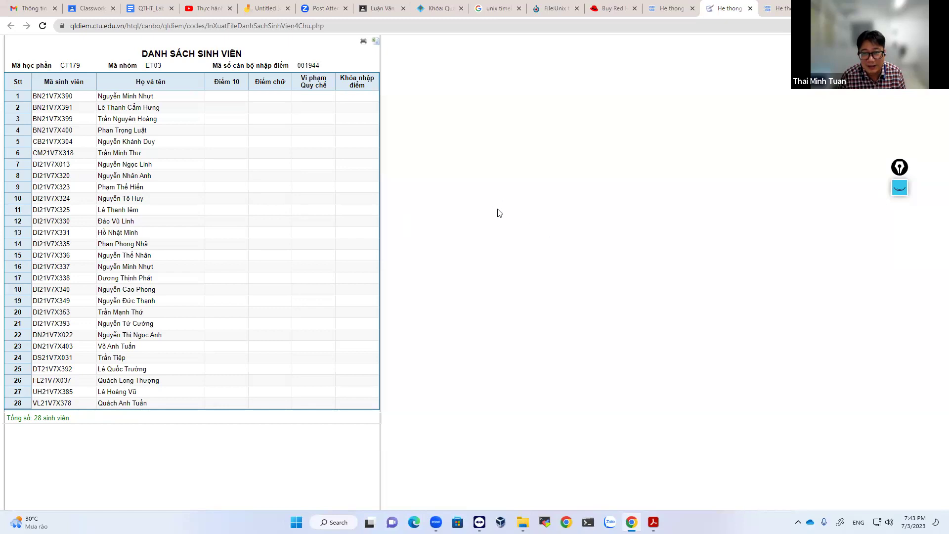
From Gmail's Google apps grid, launch Sheets and create a blank spreadsheet.
left_click(82, 6)
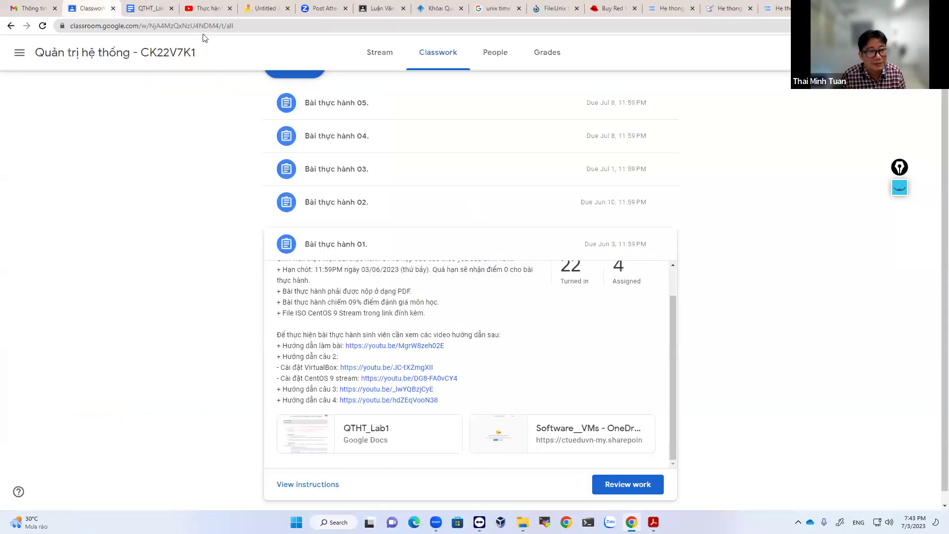
left_click(34, 9)
left_click(652, 55)
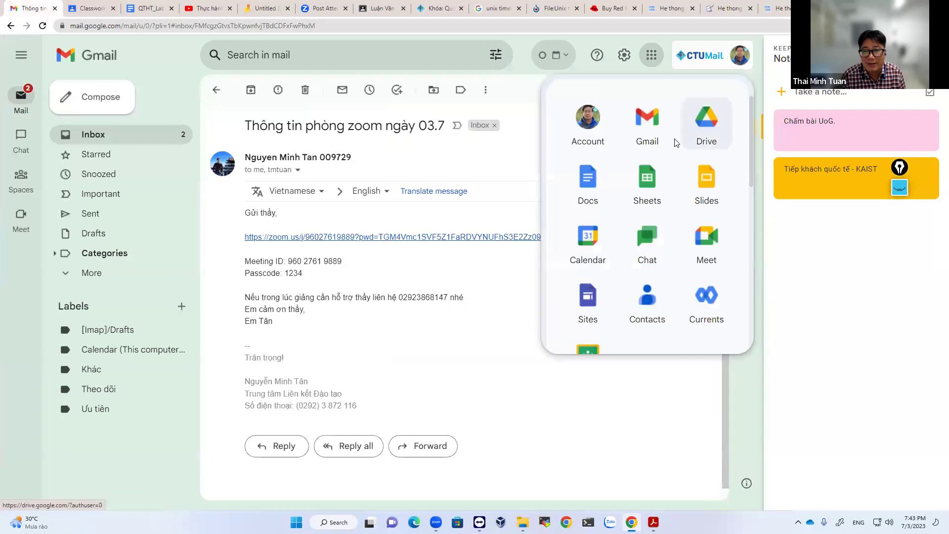
left_click(651, 54)
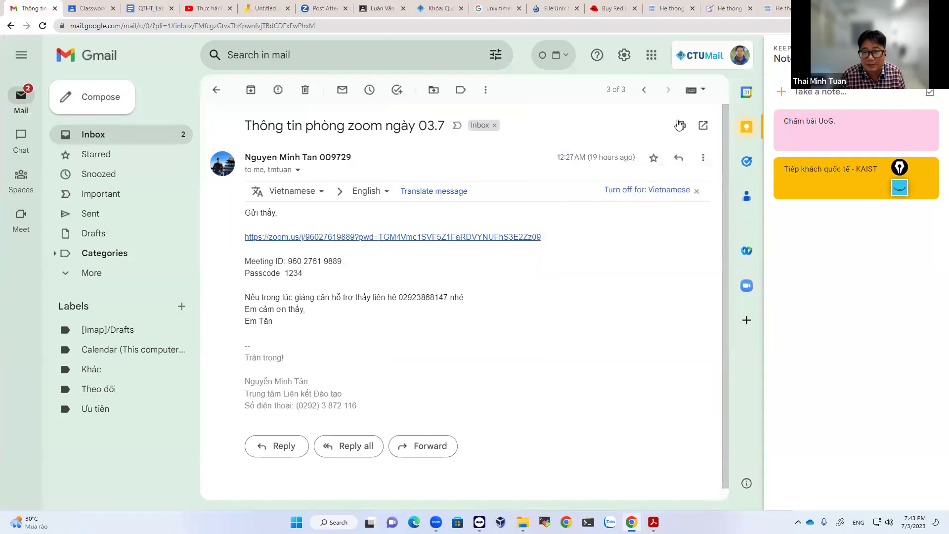
left_click(652, 55)
scroll(657, 185, "down", 4)
scroll(657, 185, "up", 3)
left_click(647, 168)
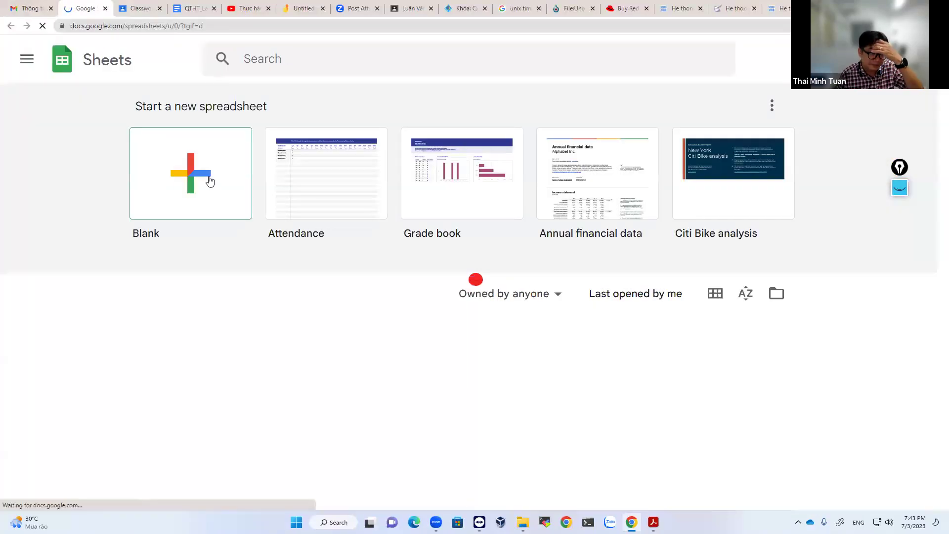
left_click(210, 181)
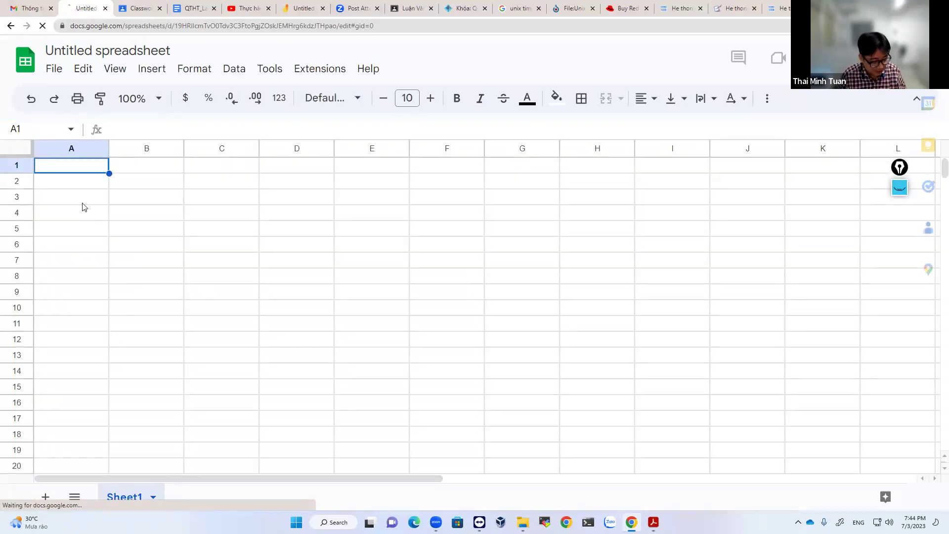
Paste the student list, then insert an empty row above it and an empty column before it.
key("ctrl+v")
left_click(222, 261)
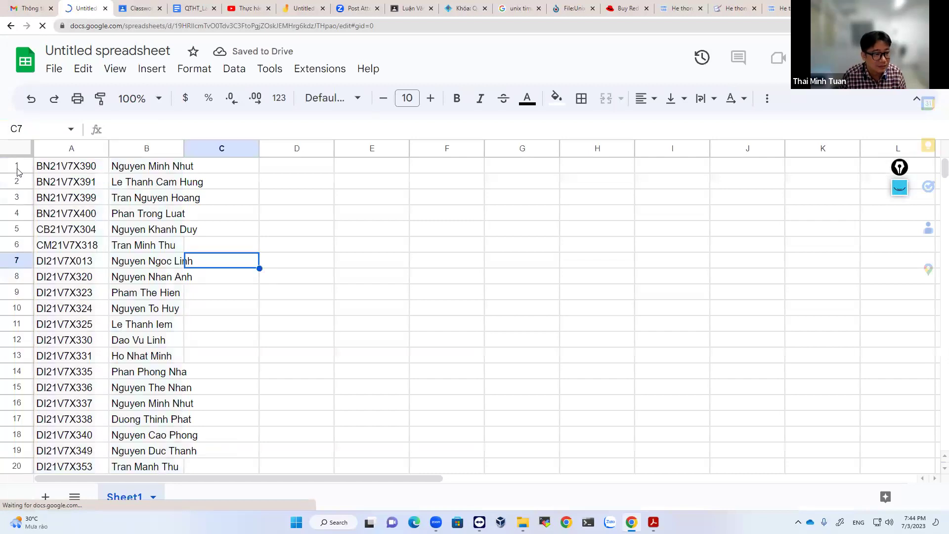
left_click(16, 166)
right_click(16, 167)
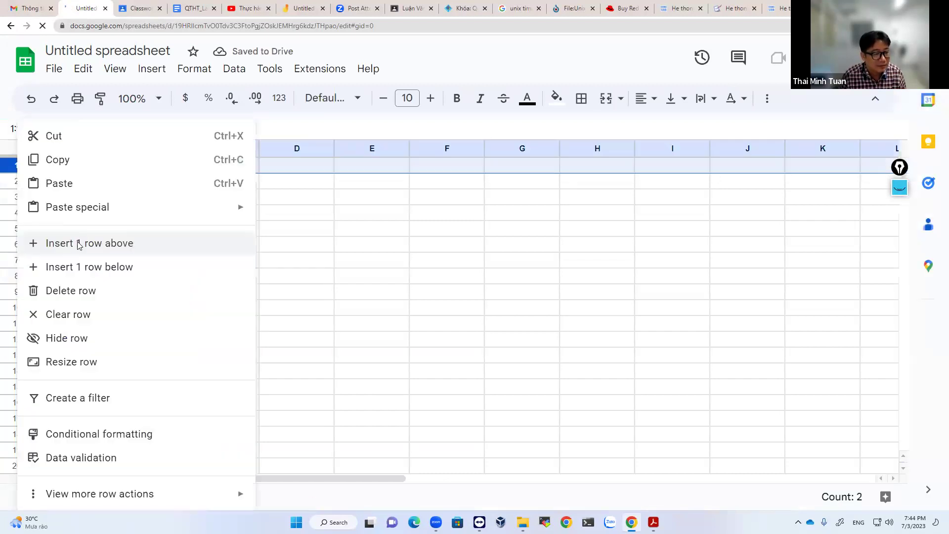
left_click(76, 242)
left_click(54, 150)
right_click(54, 150)
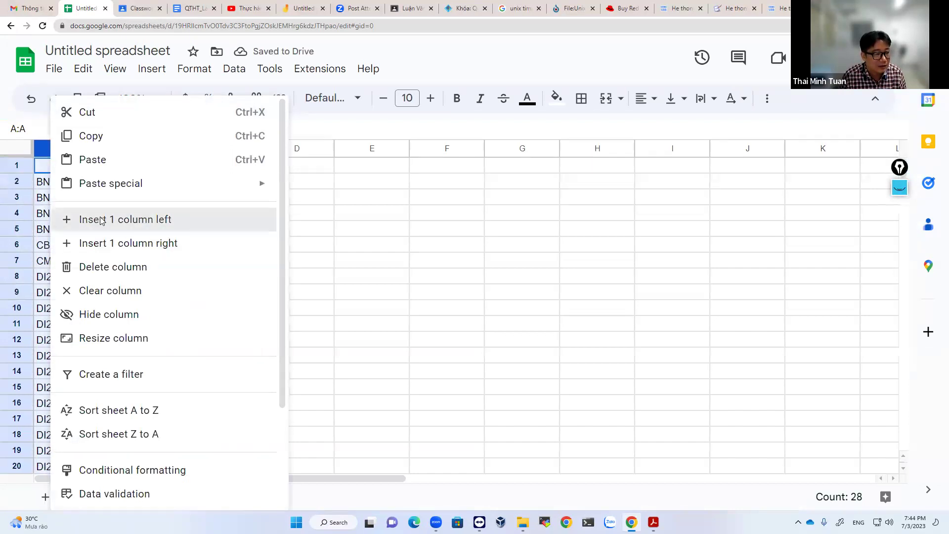
left_click(100, 221)
Enter the headers STT, MSSV and Họ Tên in A1:C1.
double_click(73, 164)
type("CTT")
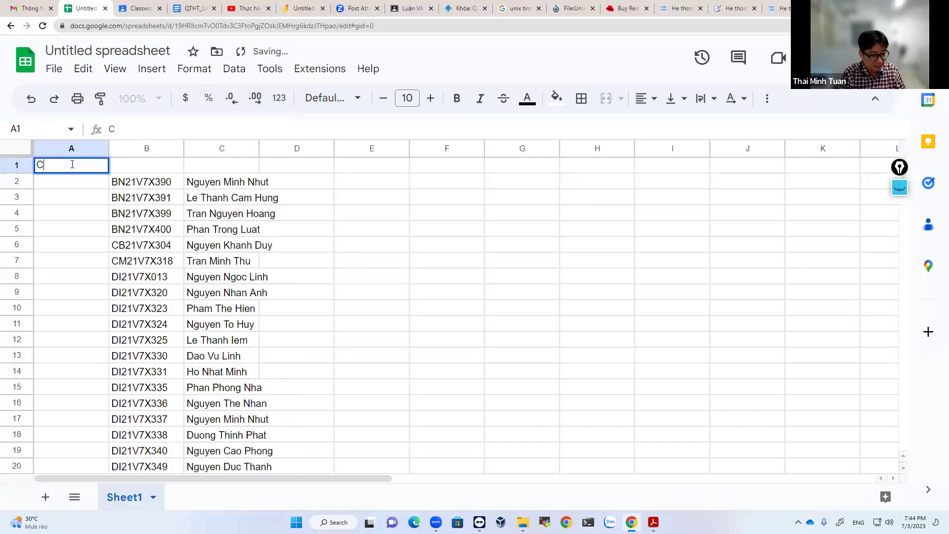
key("BackSpace")
key("BackSpace")
key("BackSpace")
type("STT")
key("Return")
left_click(118, 164)
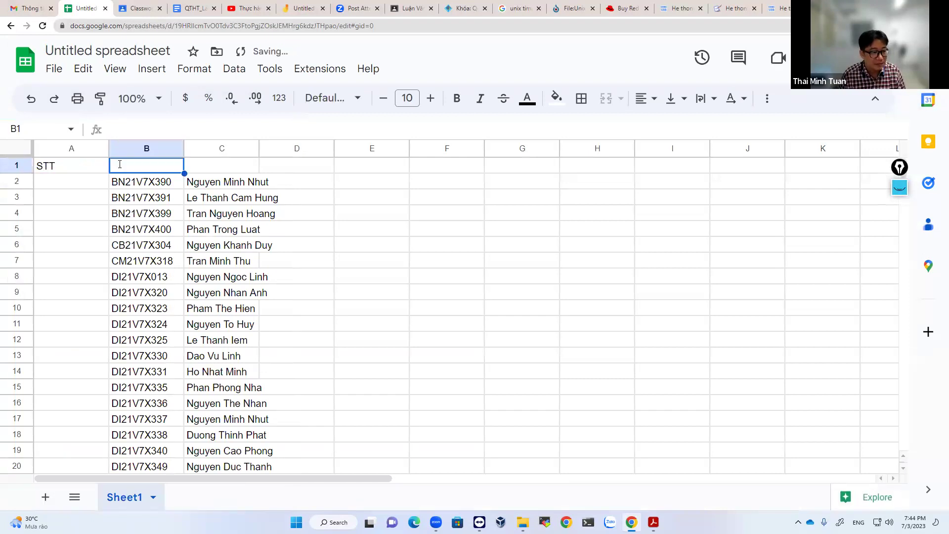
type("MSSV")
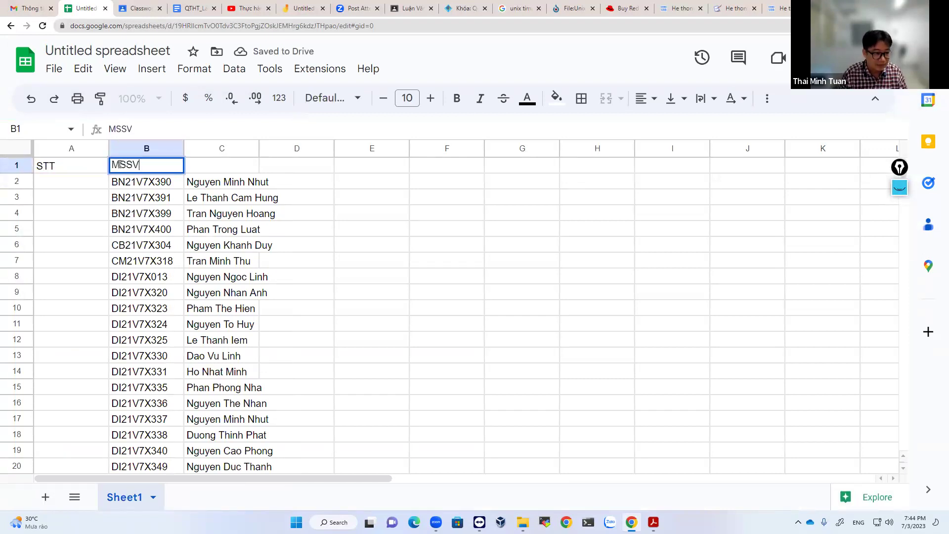
left_click(218, 166)
double_click(217, 165)
type("Họ")
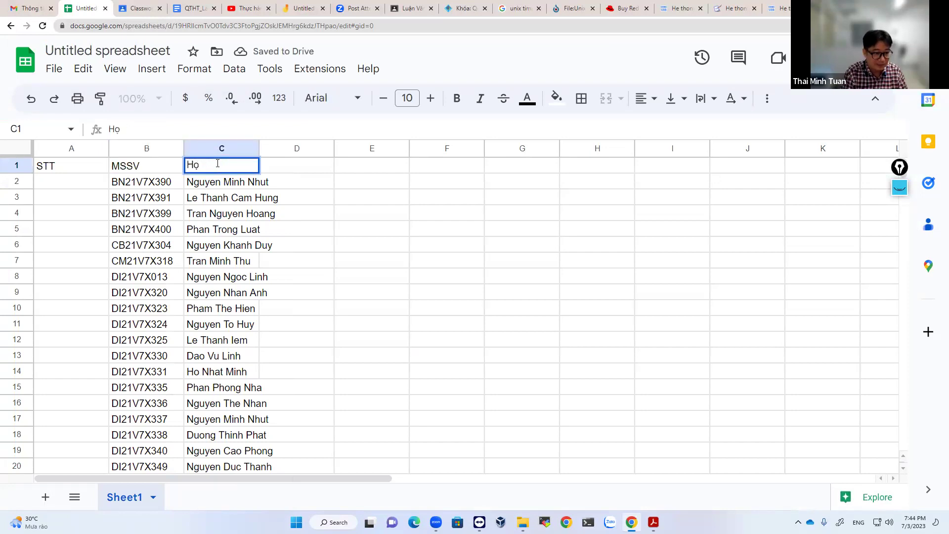
type(" Yên")
key("Return")
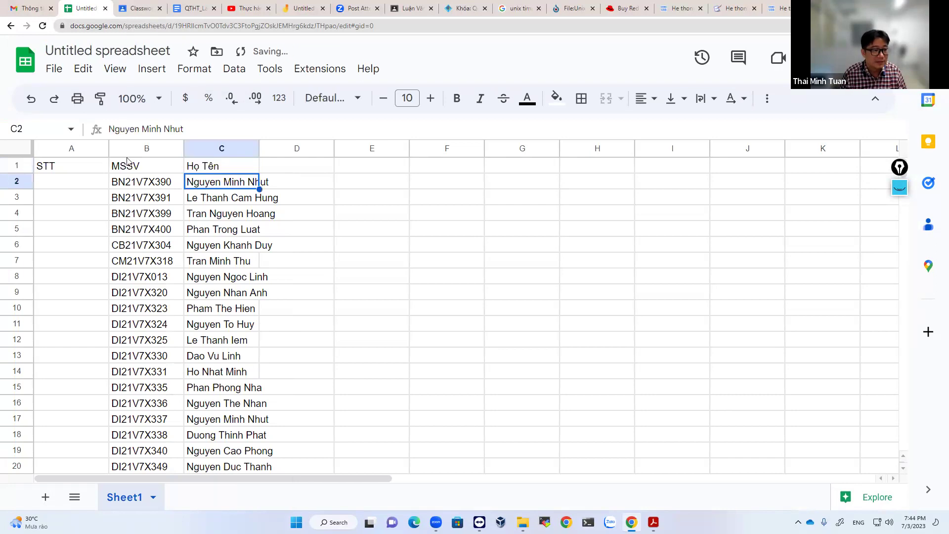
Narrow column A, widen column C for full names, and select the table A1:D29.
left_click_drag(109, 148, 74, 158)
left_click_drag(224, 149, 269, 148)
left_click(51, 170)
scroll(222, 336, "down", 5)
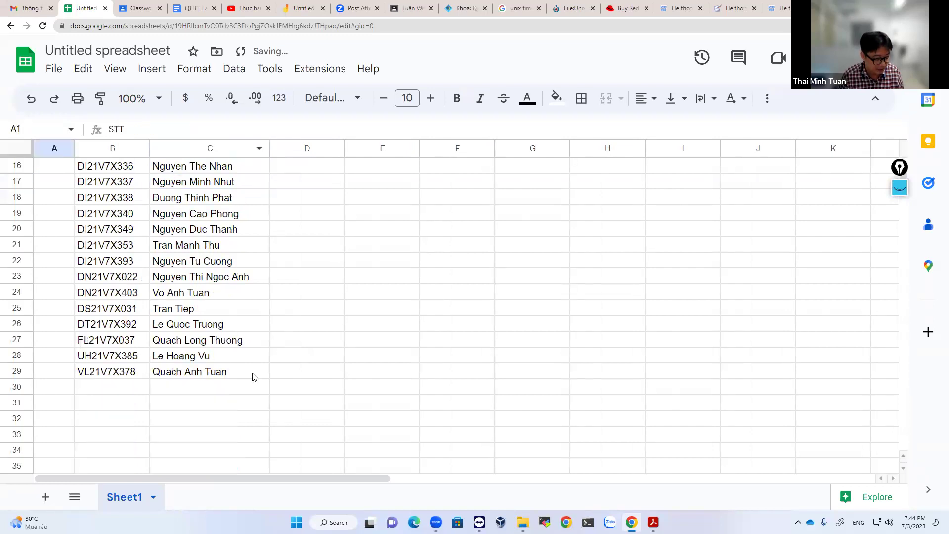
left_click(253, 376, "shift")
scroll(332, 178, "up", 3)
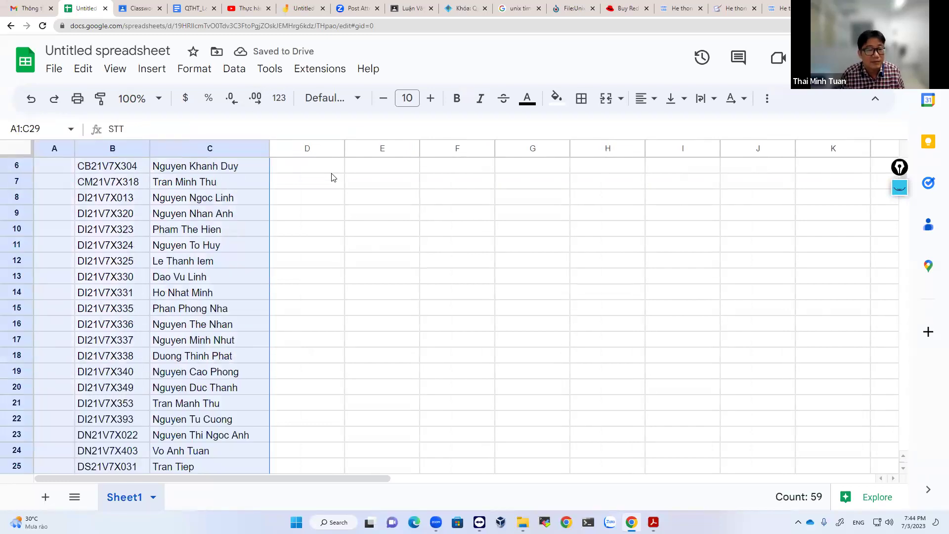
scroll(332, 177, "up", 2)
left_click(333, 168, "shift")
scroll(329, 346, "down", 4)
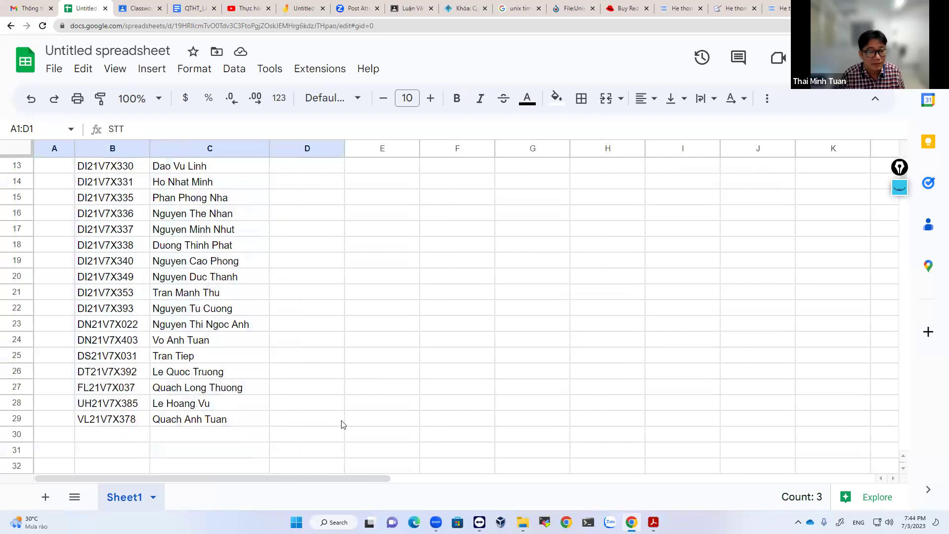
left_click(342, 421, "shift")
Apply all borders to A1:D29 and enter the date header 03/07 in D1.
left_click(581, 98)
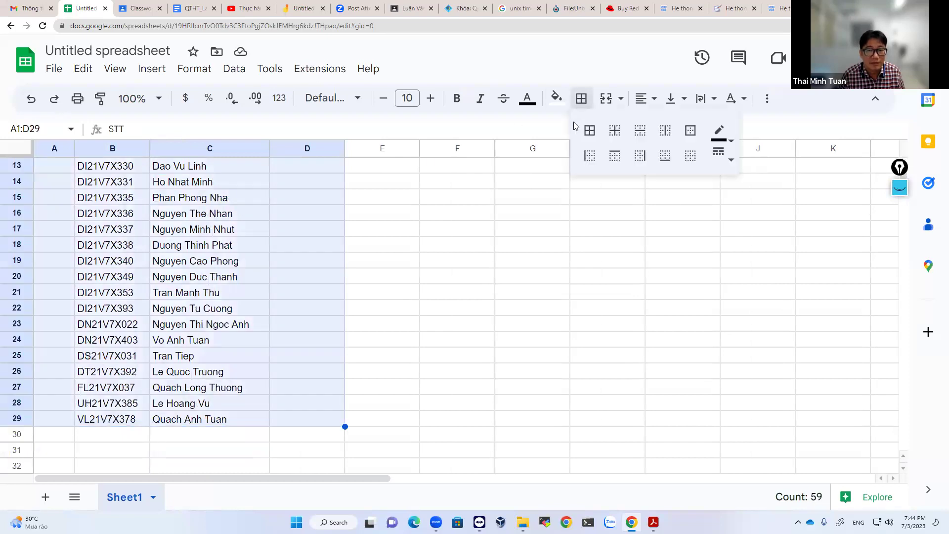
left_click(590, 130)
scroll(319, 225, "up", 4)
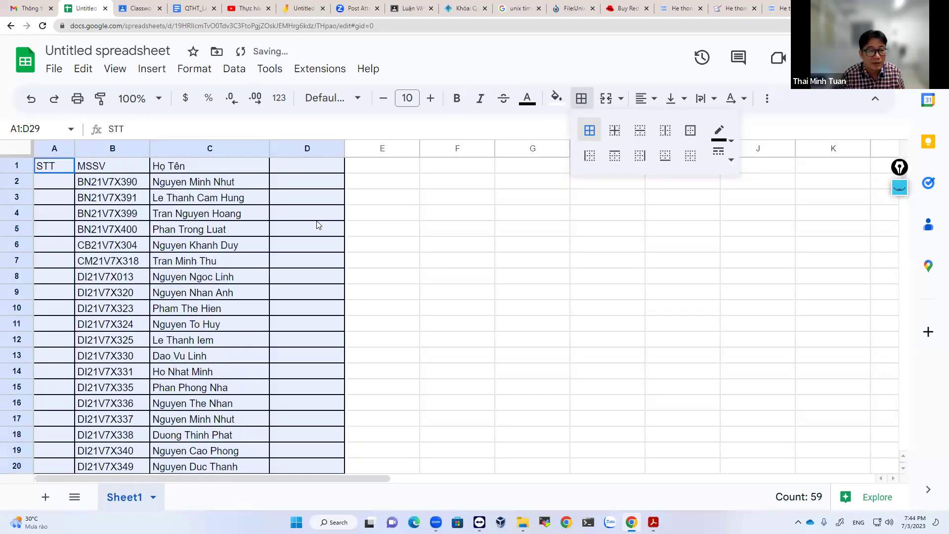
left_click(316, 171)
type("03")
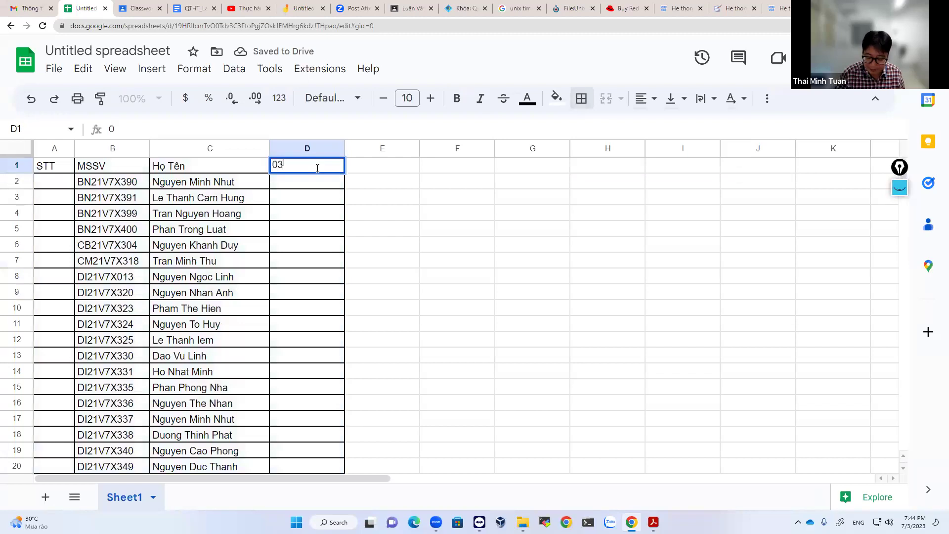
type("/07")
left_click(383, 265)
Make the header row A1:D1 bold.
left_click(47, 168)
left_click_drag(169, 163, 305, 171)
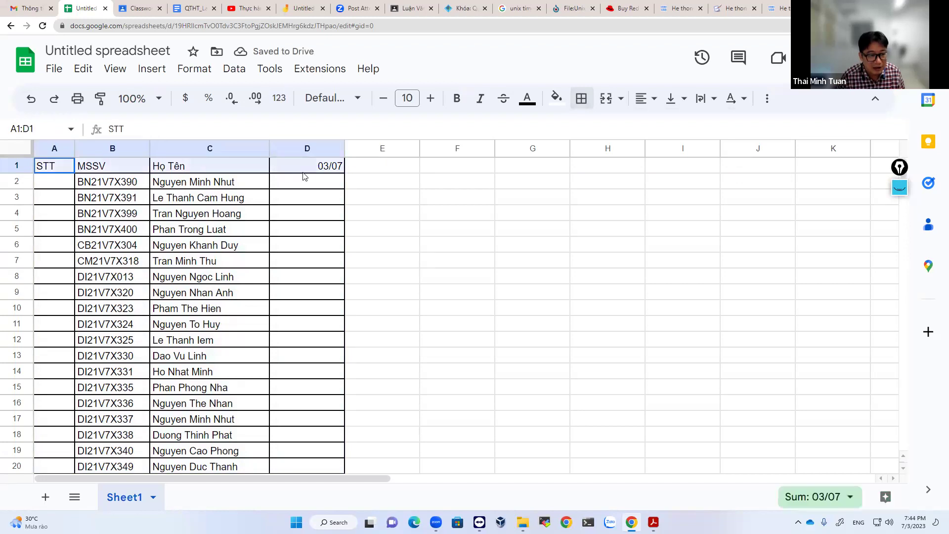
key("ctrl+b")
left_click(366, 243)
Enter 1 in A2 to start the STT numbering.
left_click(50, 187)
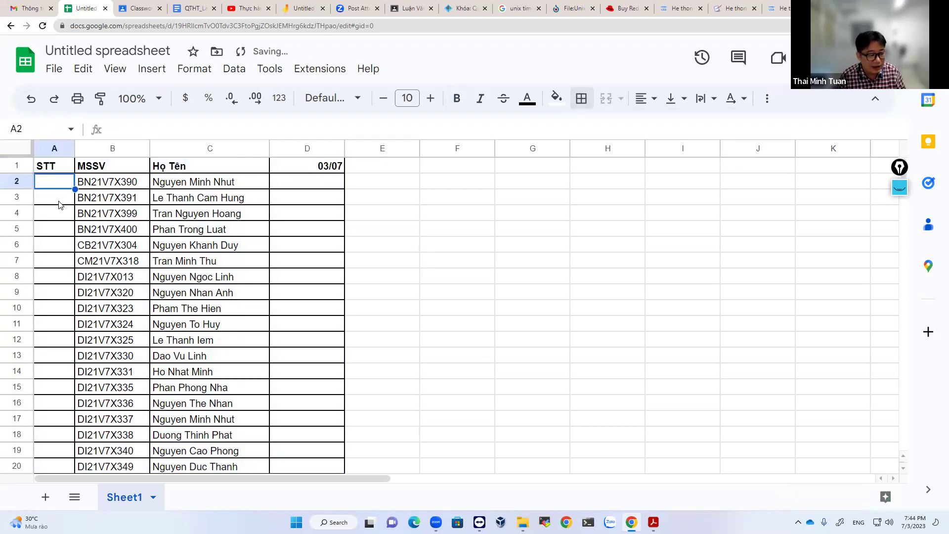
type("1")
scroll(60, 204, "down", 4)
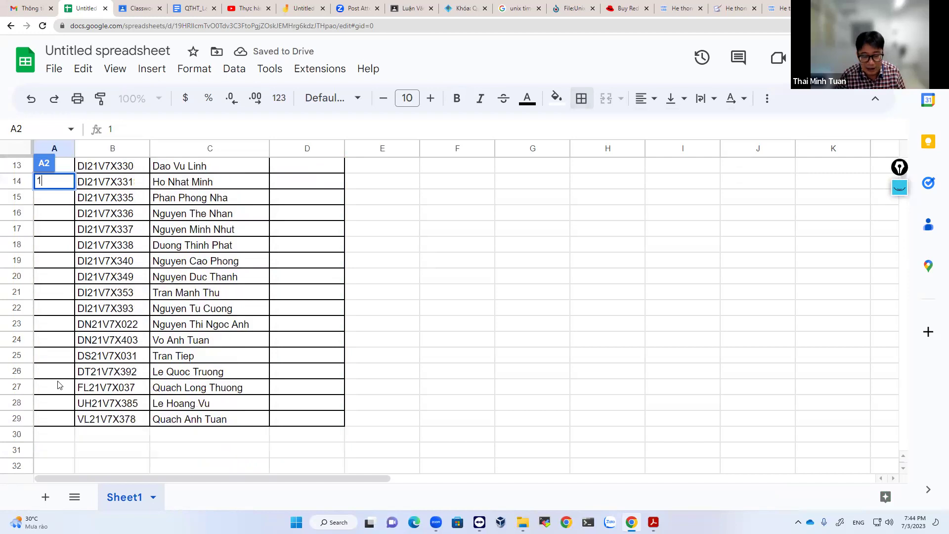
left_click(59, 424, "shift")
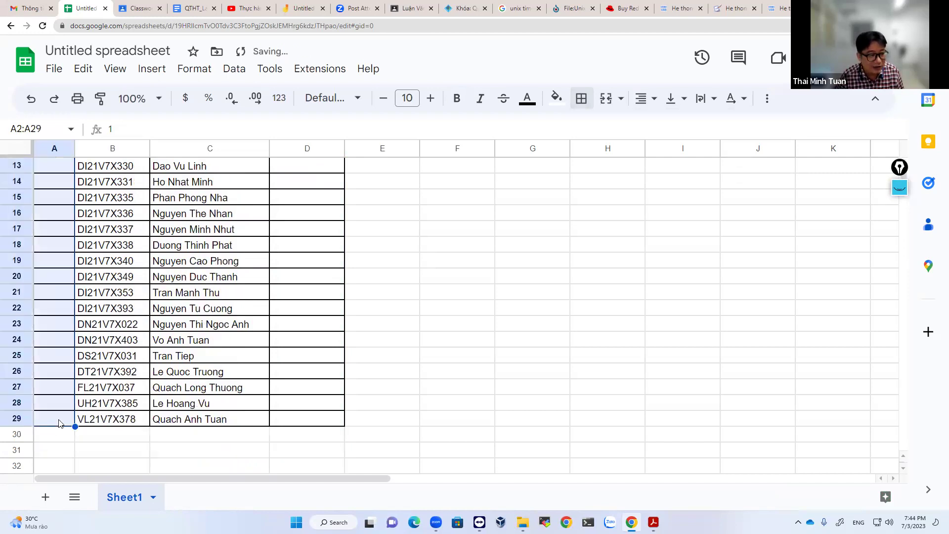
scroll(60, 423, "up", 4)
Put =A2+1 in A3 and fill it down to A29 to number students 2 to 28.
left_click(63, 198)
type("=")
left_click(58, 182)
type("+")
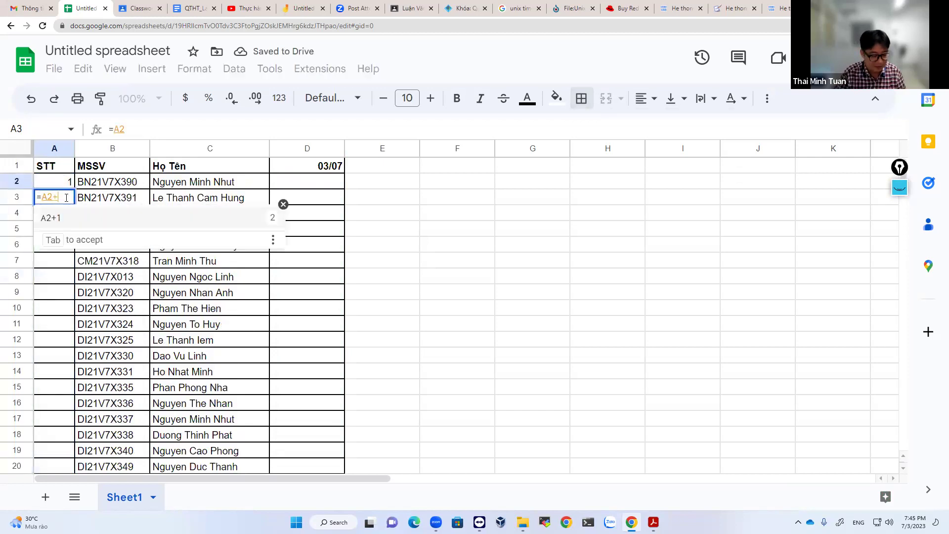
type("1")
key("Return")
left_click(64, 198)
left_click_drag(75, 205, 69, 450)
left_click_drag(172, 429, 172, 429)
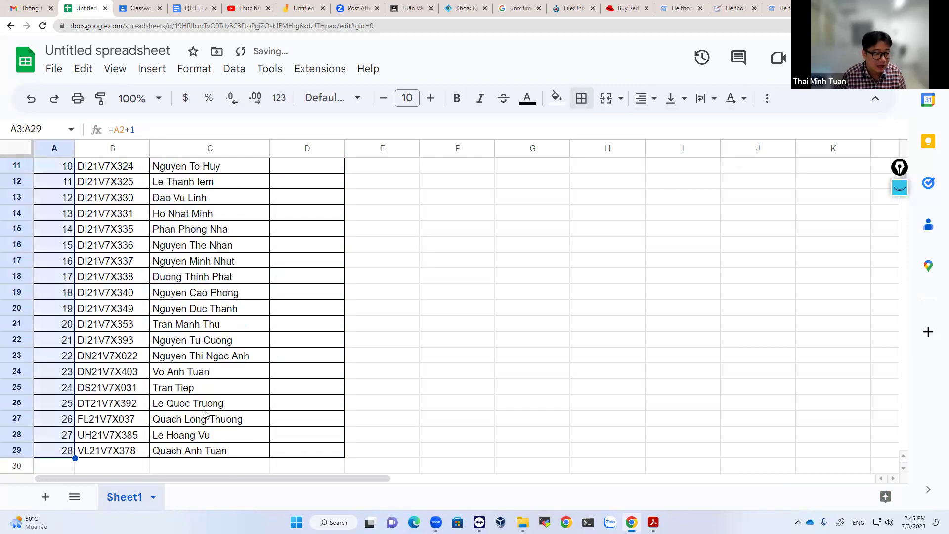
scroll(320, 255, "up", 4)
left_click(322, 187)
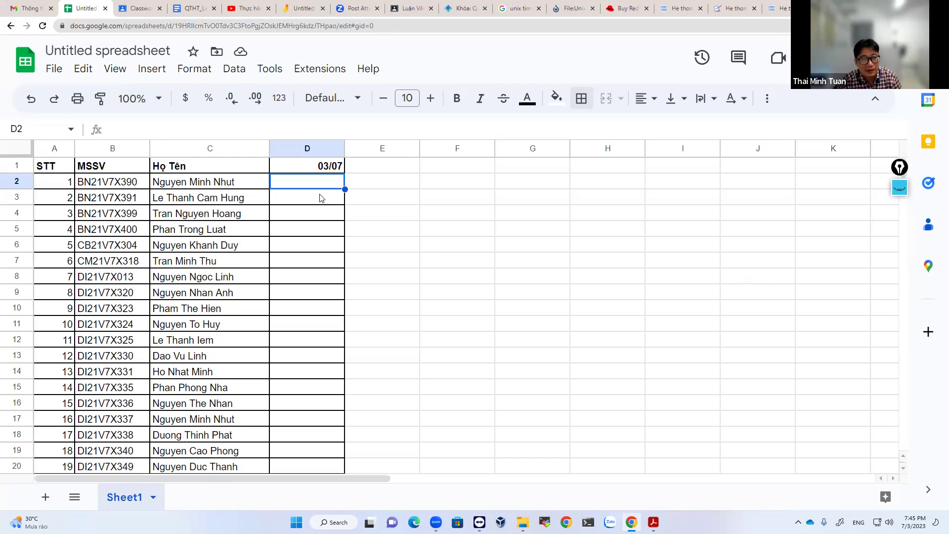
Put an x under 03/07 in D3, D4 and D6.
left_click(320, 198)
left_click(315, 220)
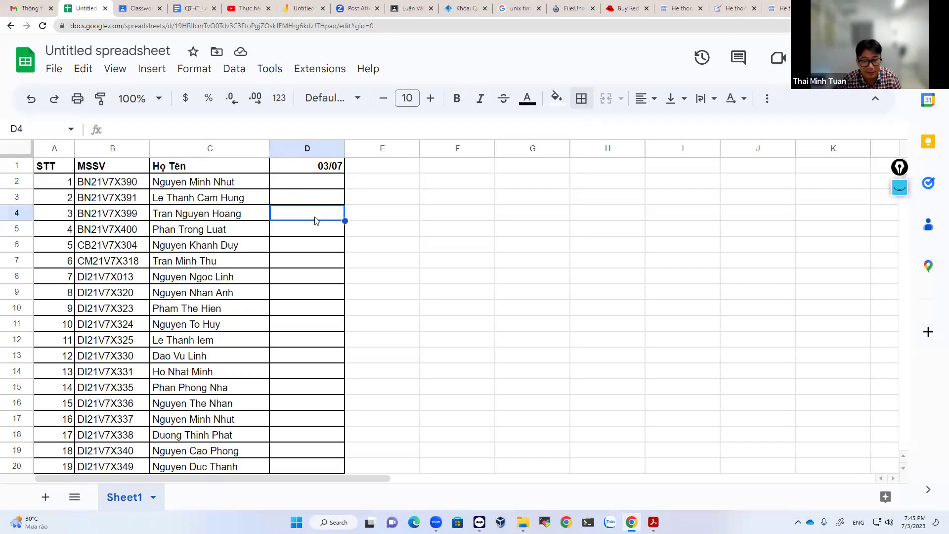
type("x")
left_click(330, 197)
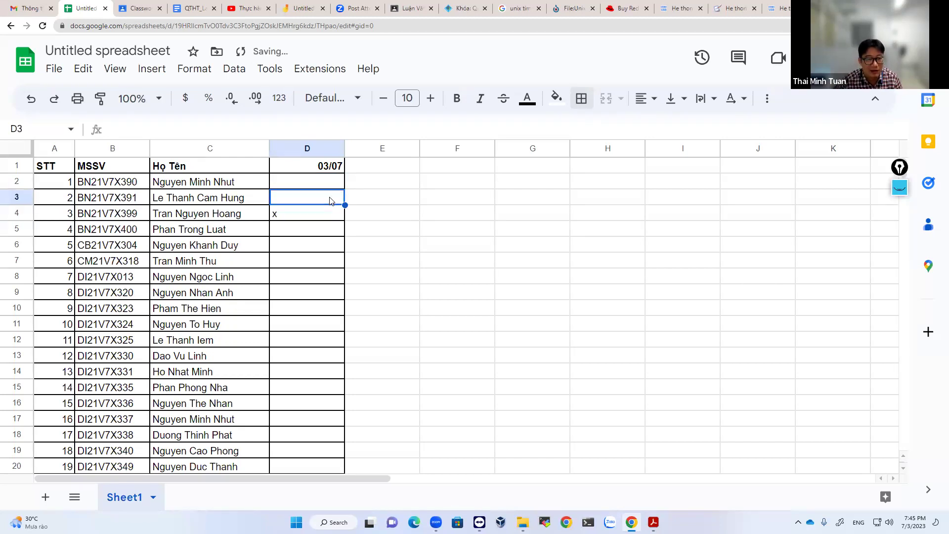
type("x")
left_click(334, 237)
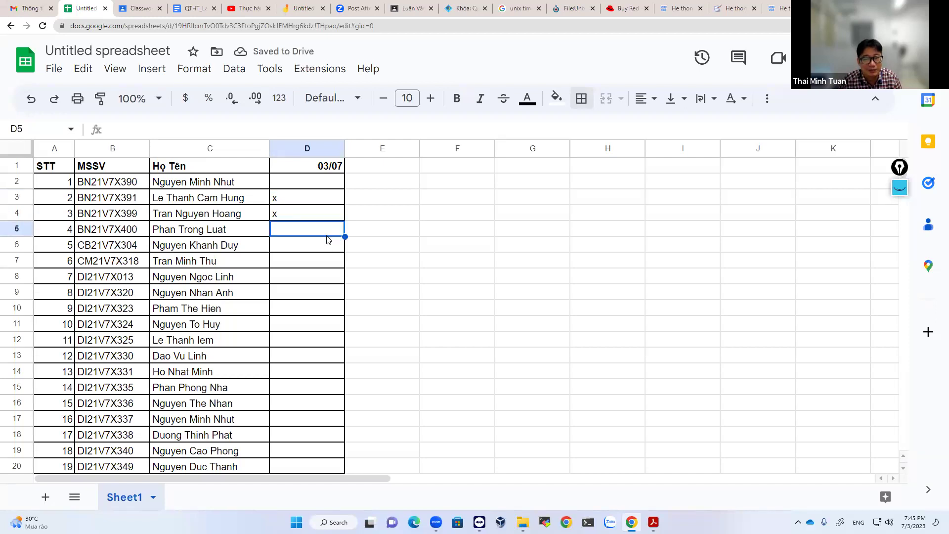
left_click(331, 248)
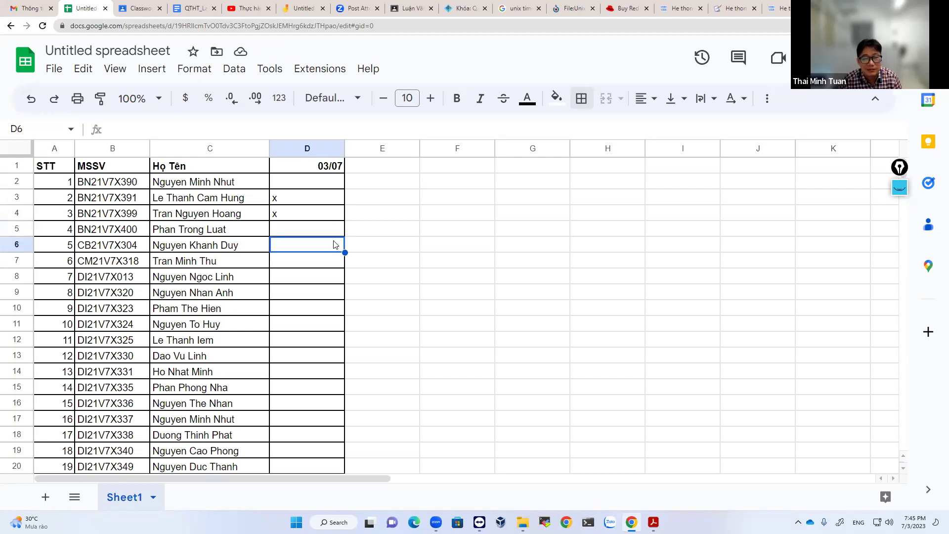
left_click(298, 268)
left_click(307, 247)
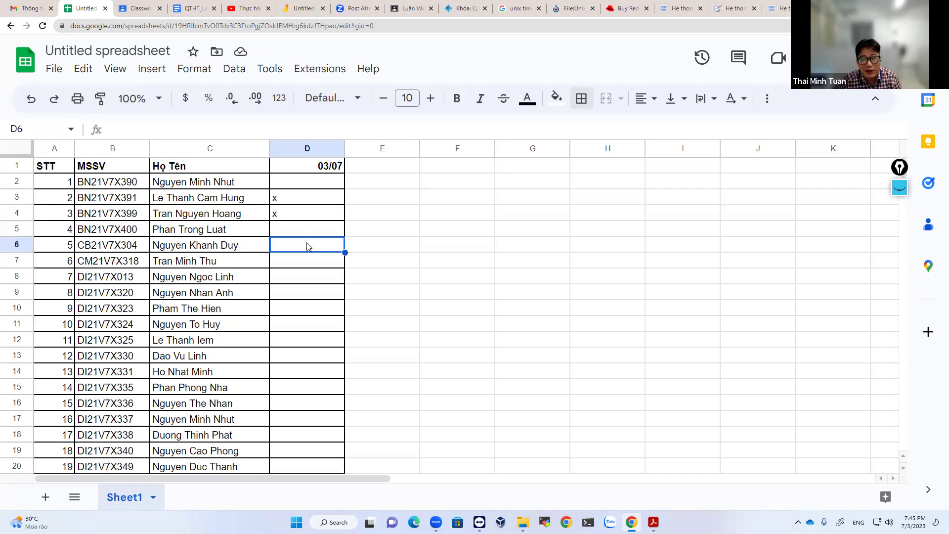
type("x")
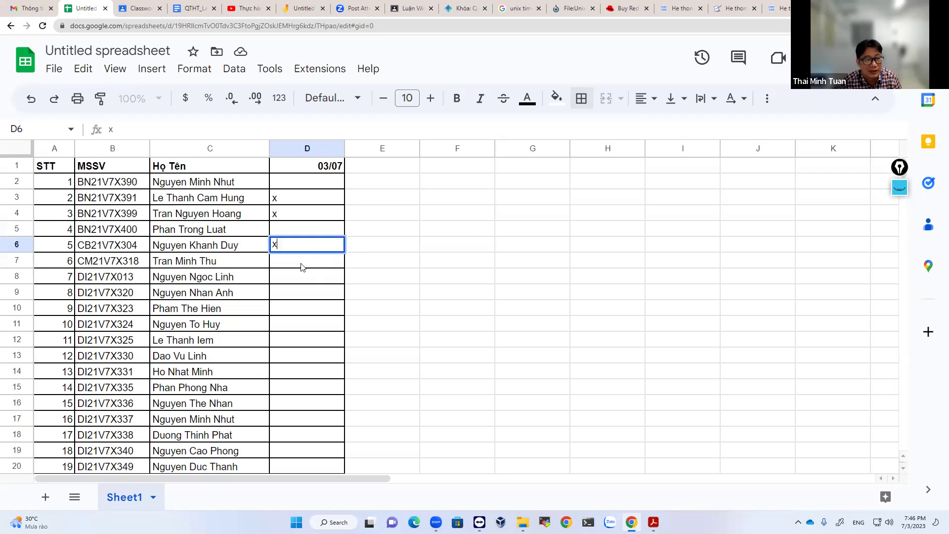
left_click(303, 267)
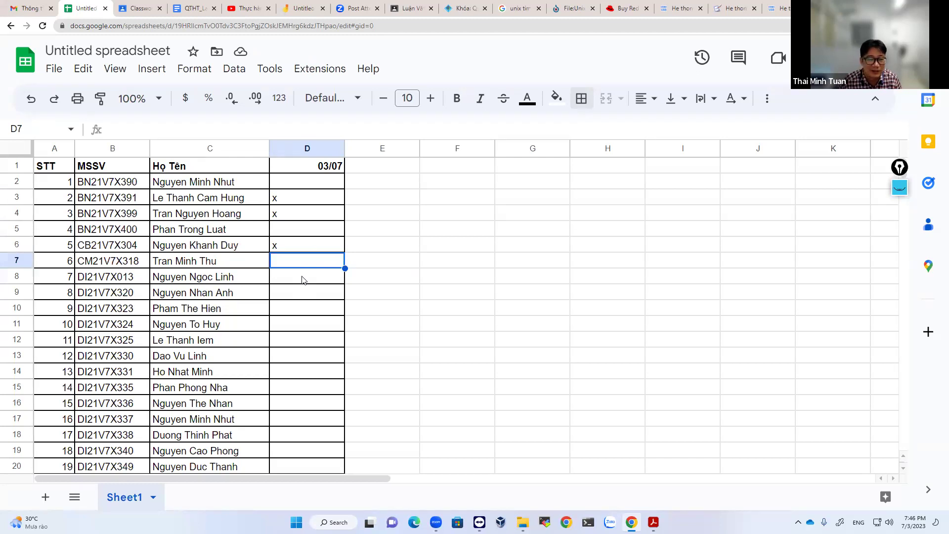
Put an x under 03/07 in D11 for student 10.
left_click(303, 280)
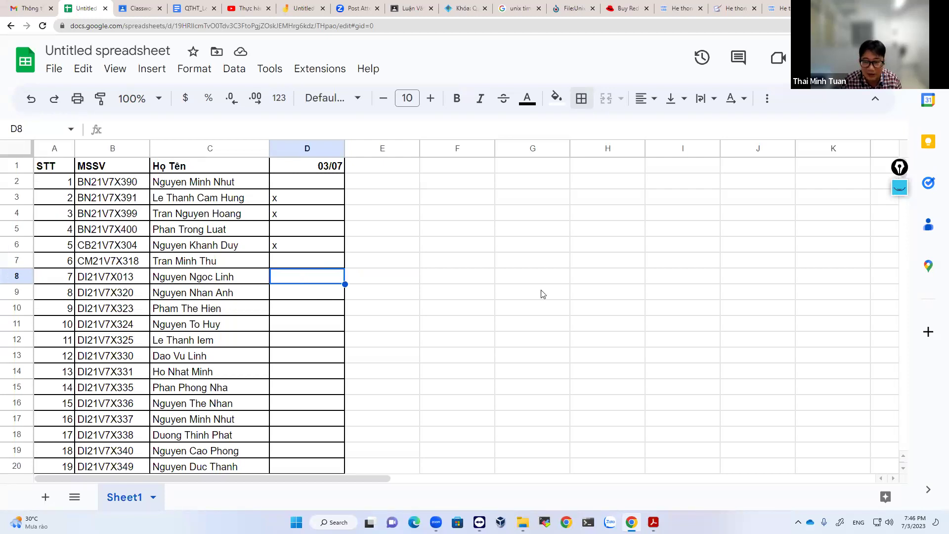
left_click(296, 294)
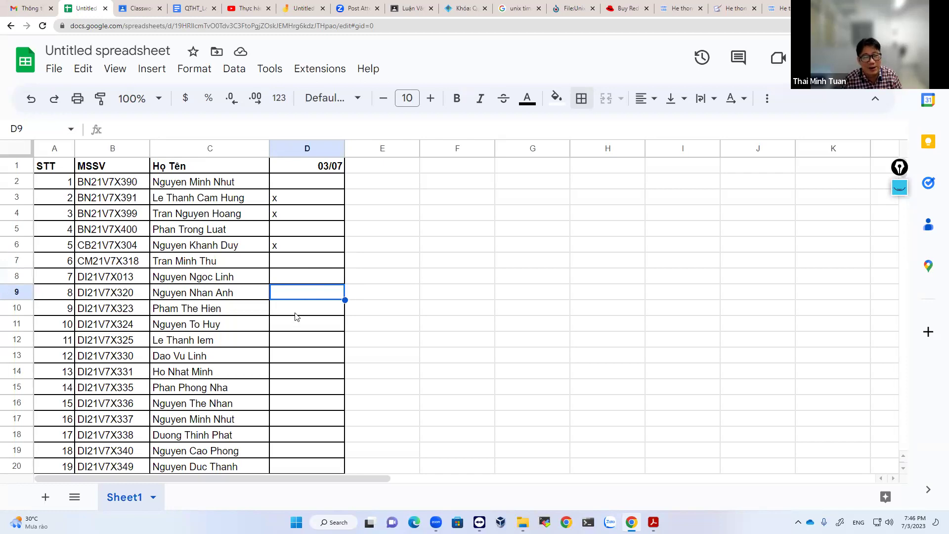
left_click(295, 314)
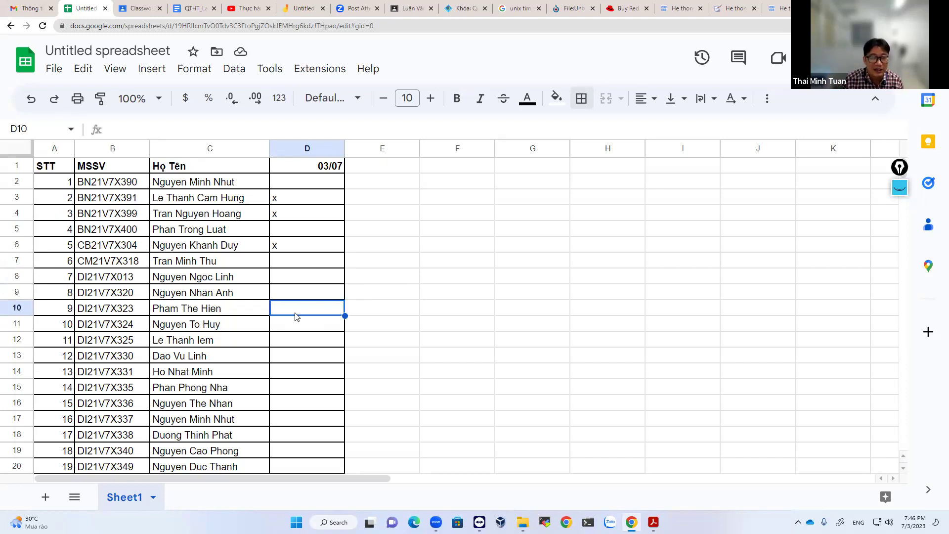
left_click(295, 324)
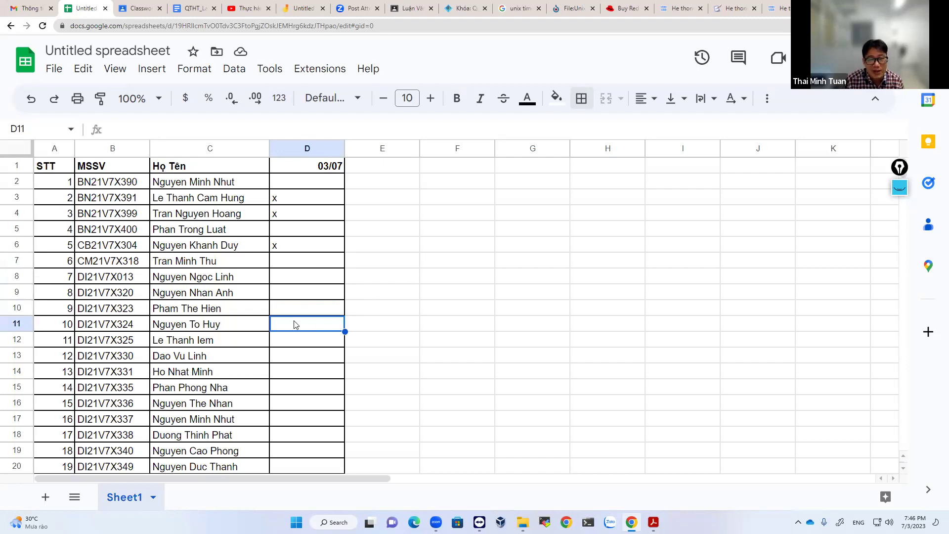
type("x")
key("Return")
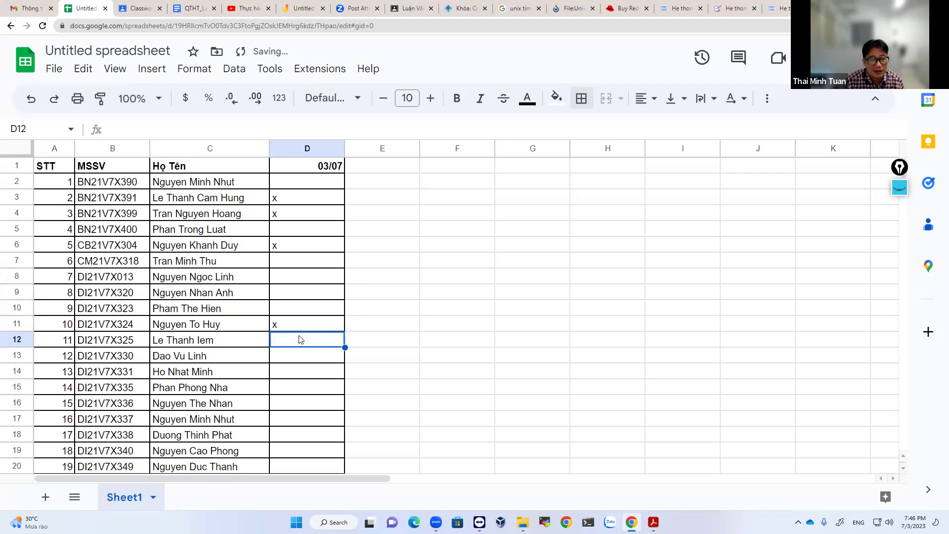
left_click(216, 342)
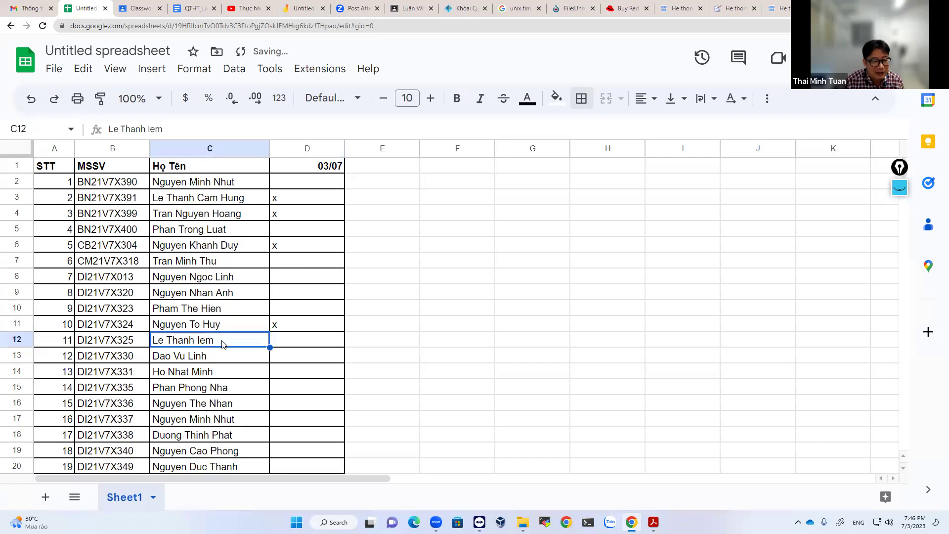
double_click(222, 340)
key("BackSpace")
key("BackSpace")
key("BackSpace")
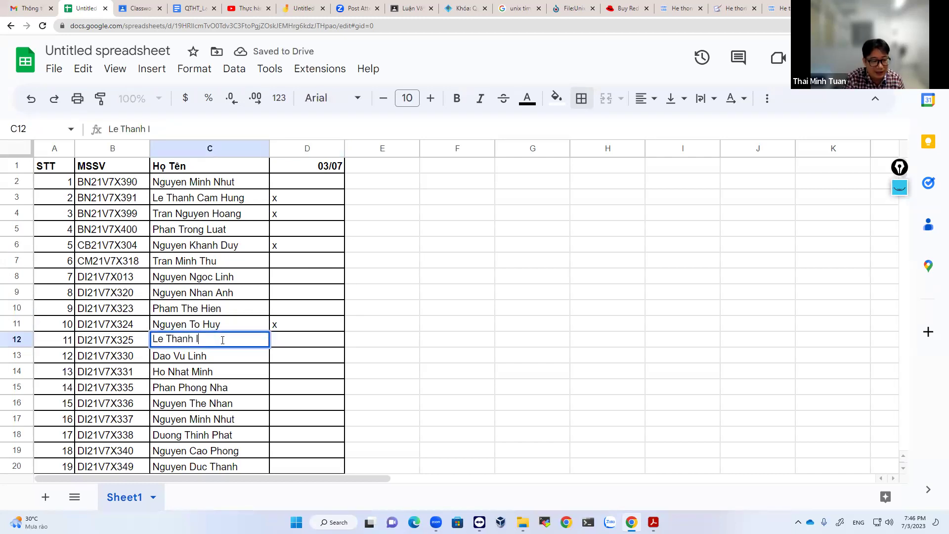
type("Lum")
key("BackSpace")
key("BackSpace")
type("u")
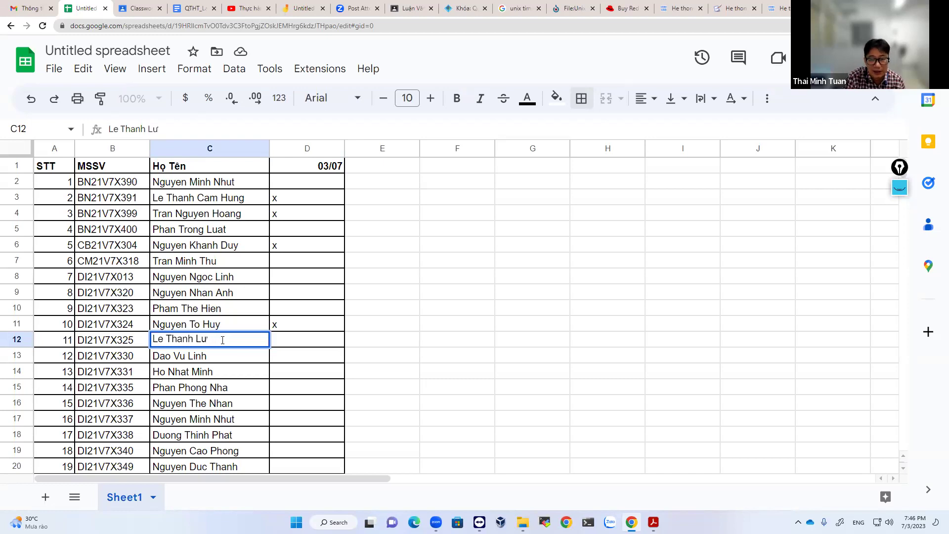
key("BackSpace")
type("em")
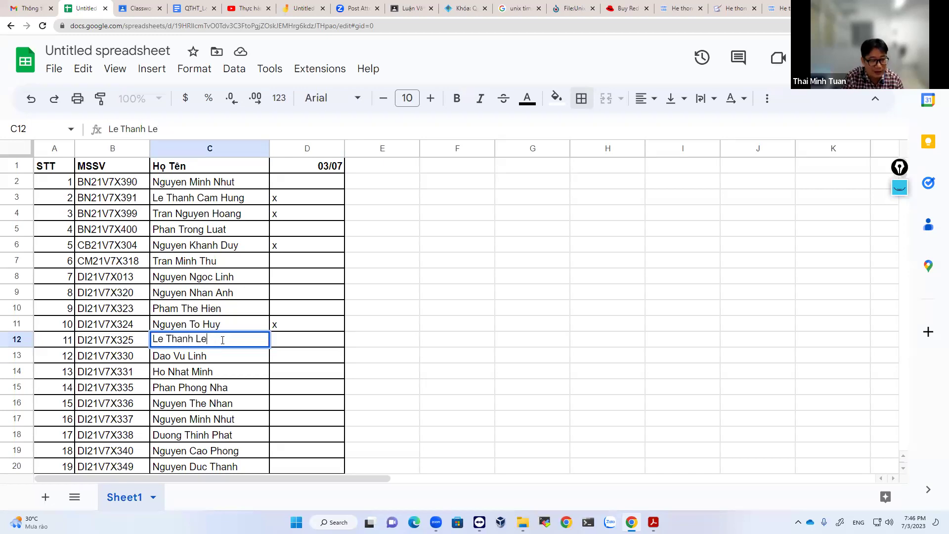
key("Return")
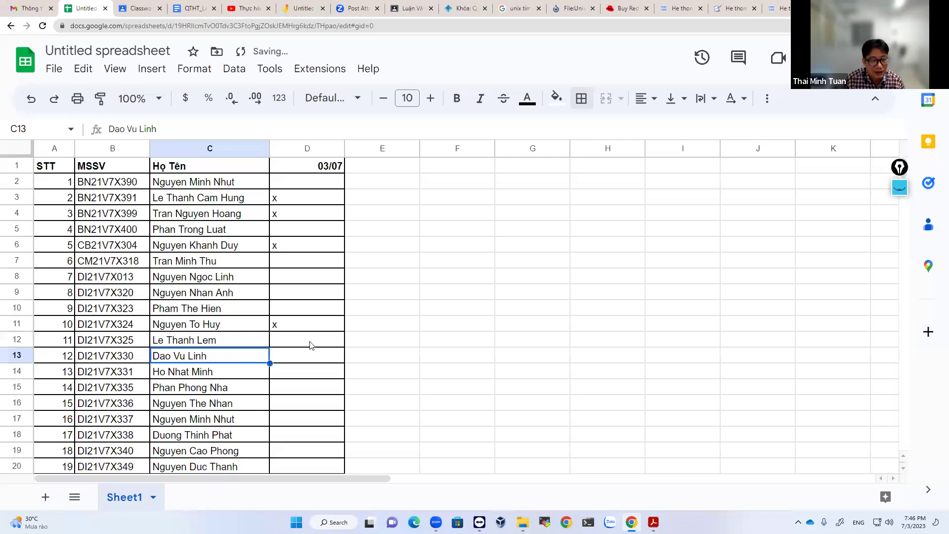
left_click(310, 340)
type("x")
key("Return")
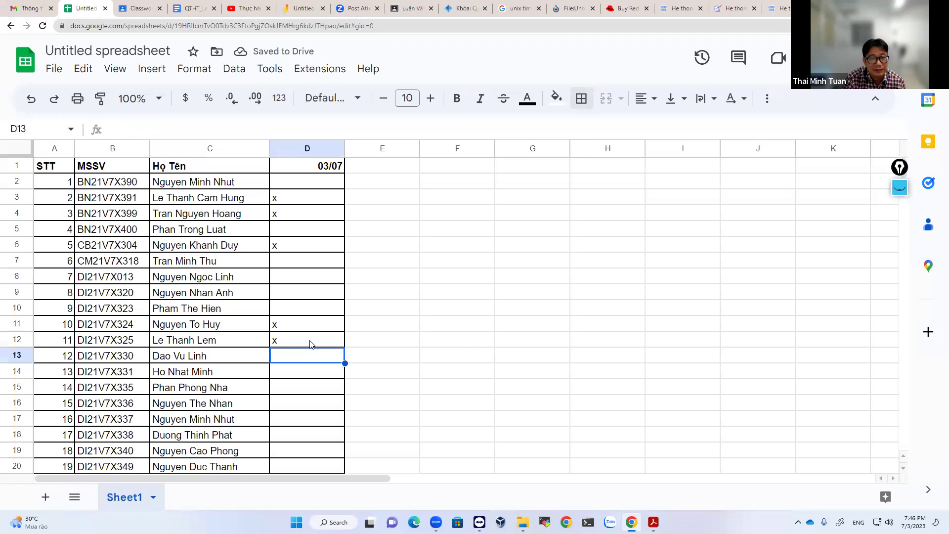
key("Down")
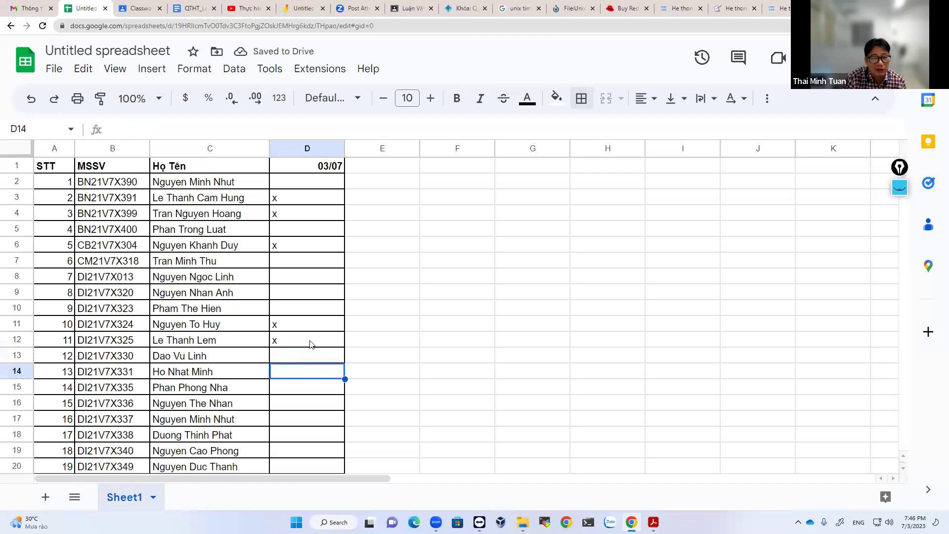
type("x")
key("Return")
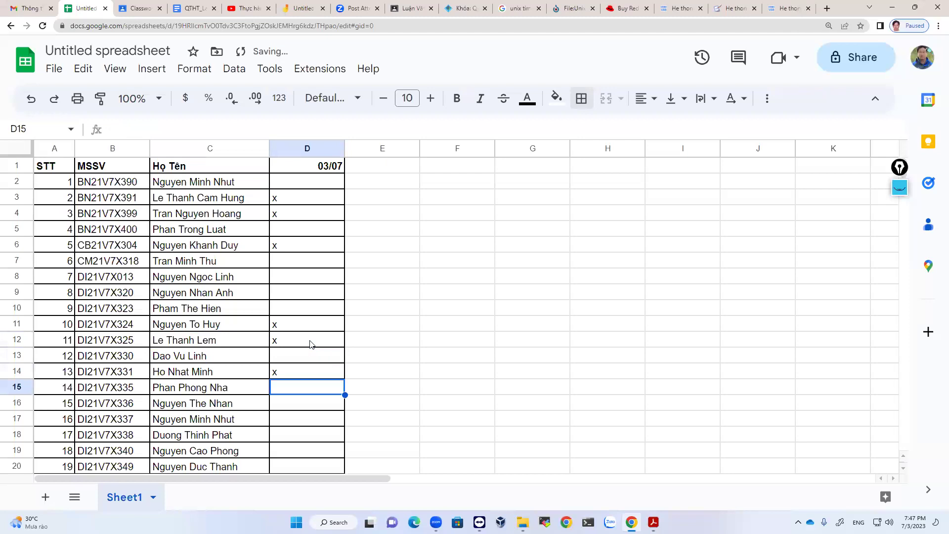
key("Up")
key("Up")
type("x")
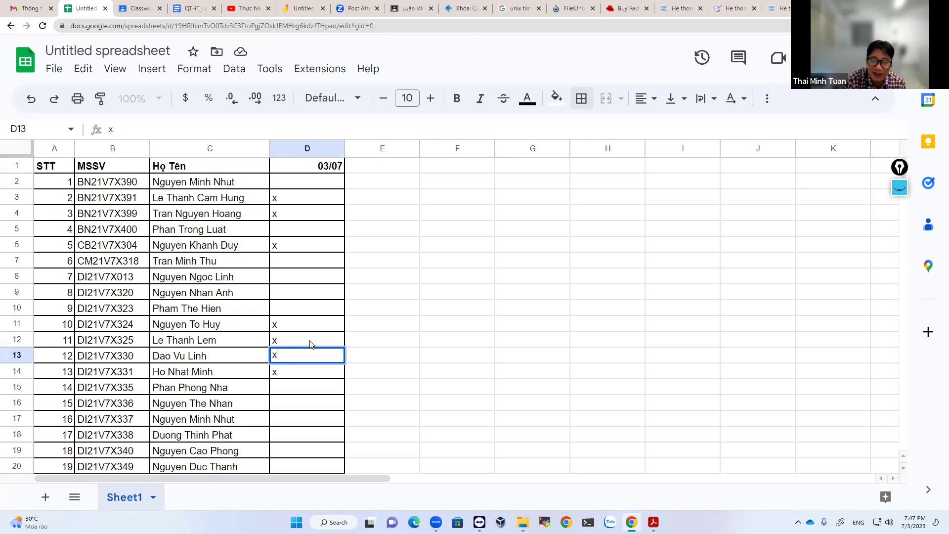
key("BackSpace")
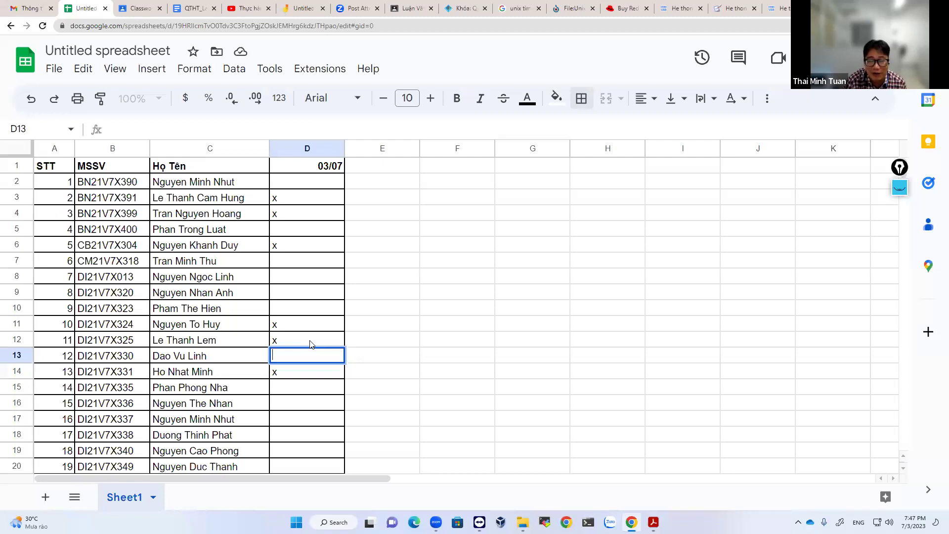
key("Return")
key("Return")
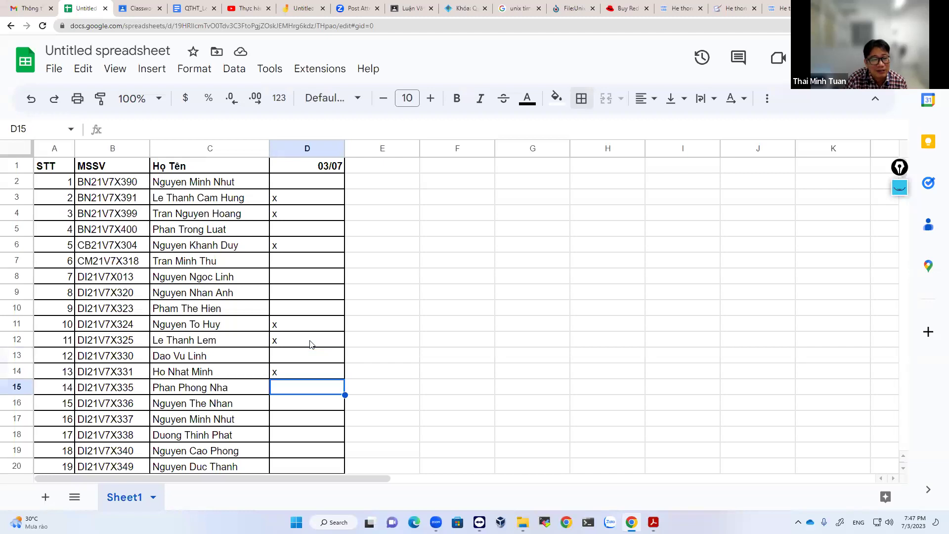
type("x")
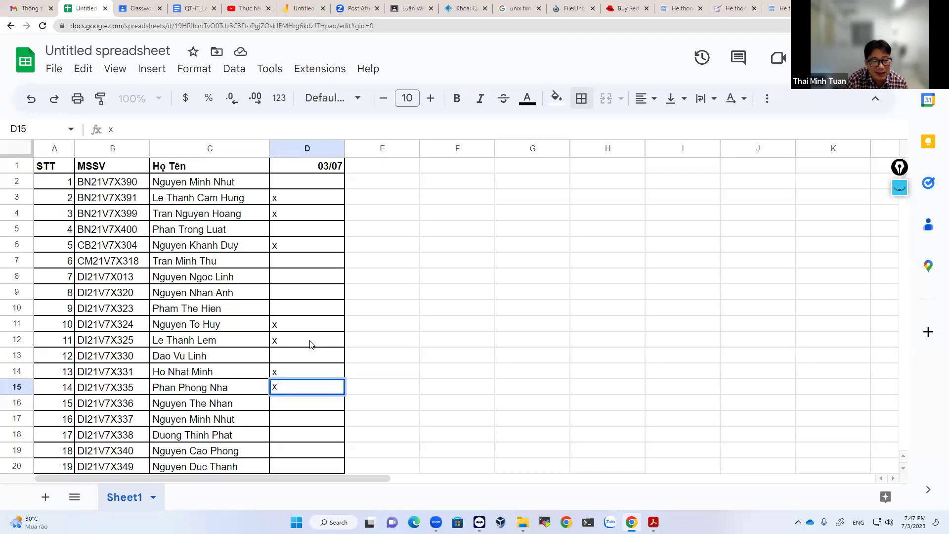
key("Return")
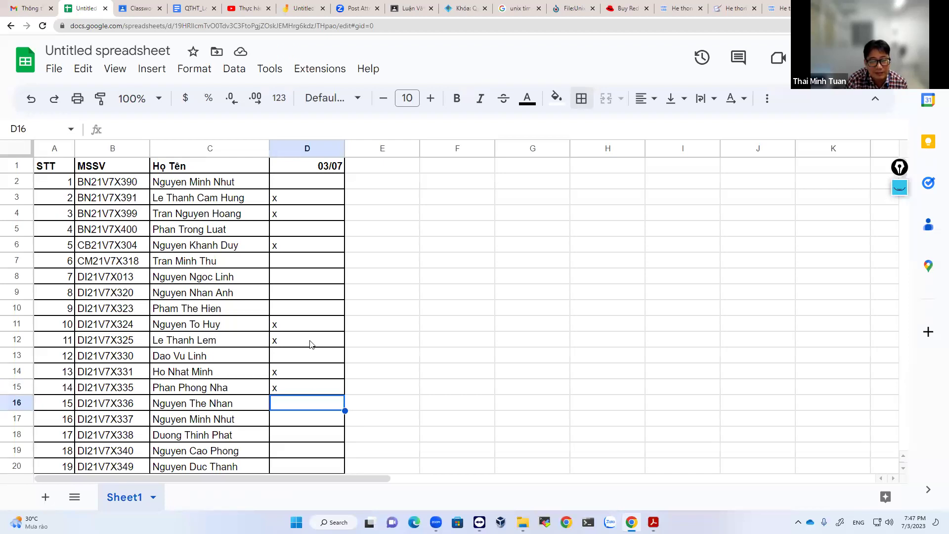
key("Down")
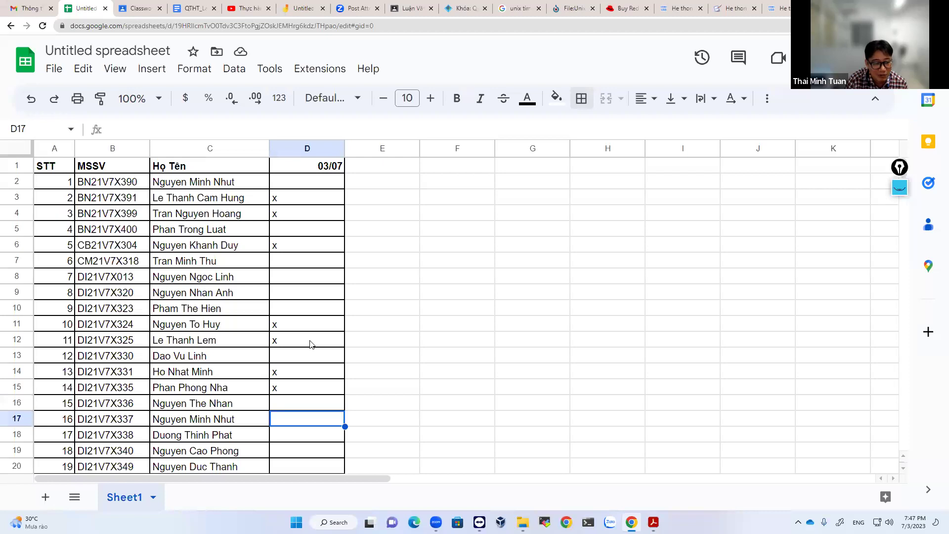
type("x")
key("Return")
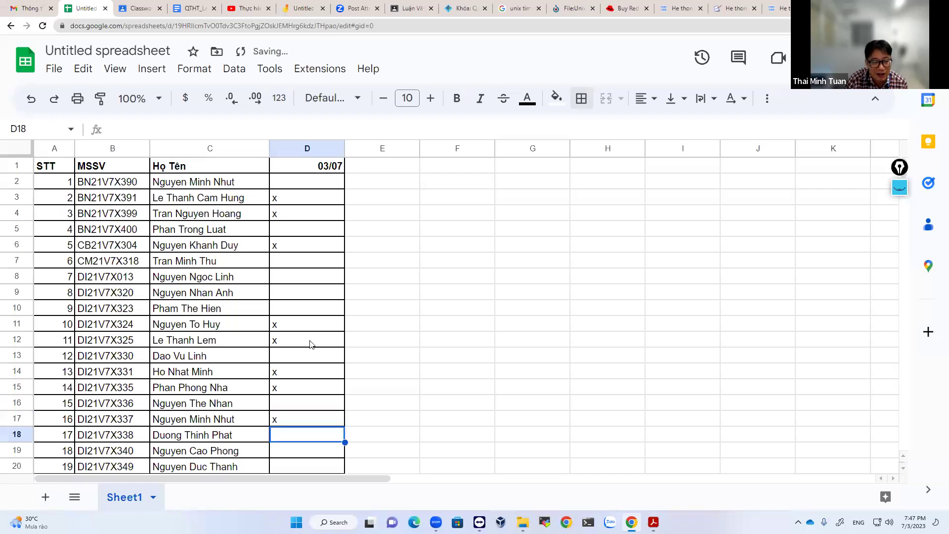
type("x")
key("Up")
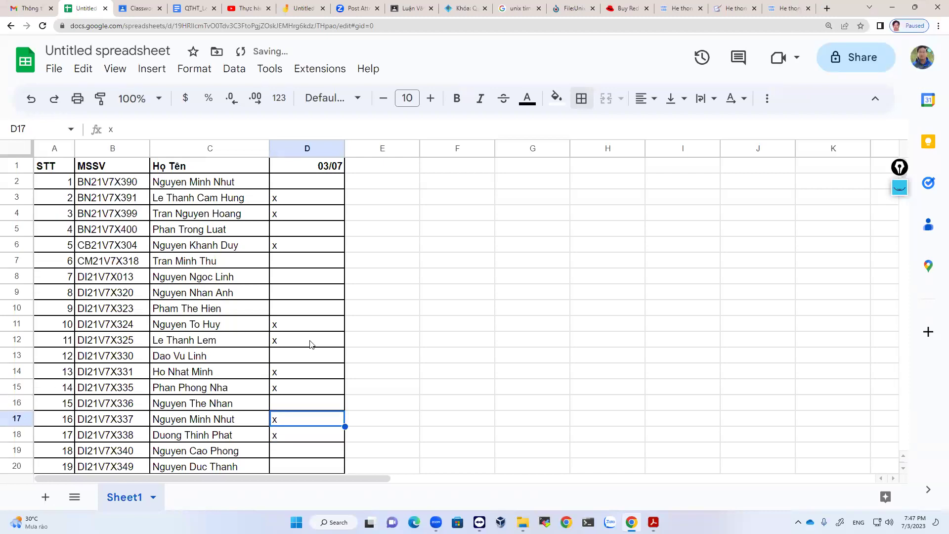
key("Up")
type("x")
key("Return")
key("Down")
key("Down")
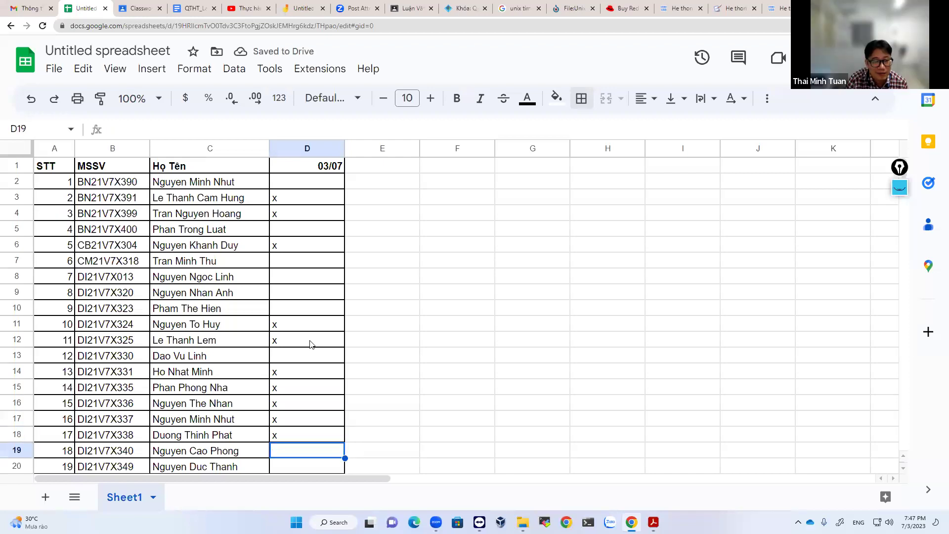
key("Up")
key("Down")
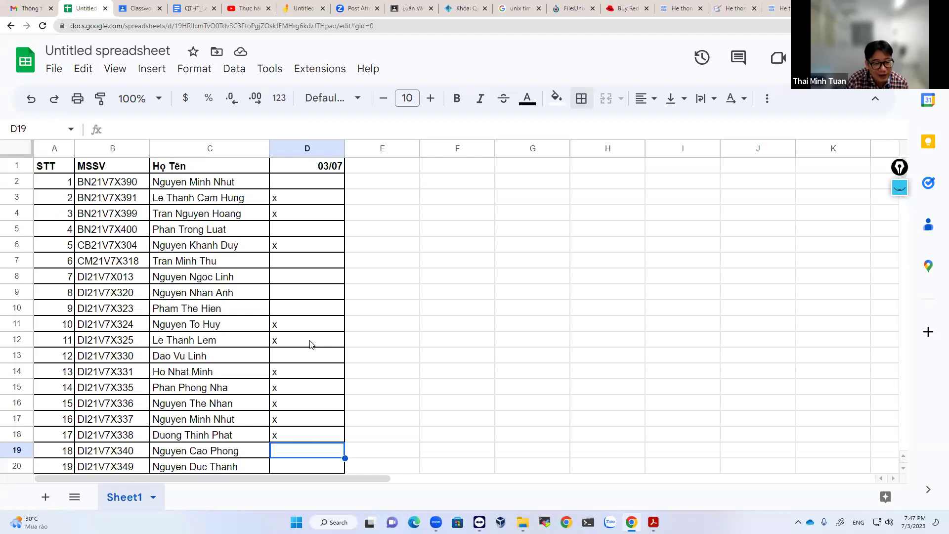
key("Down")
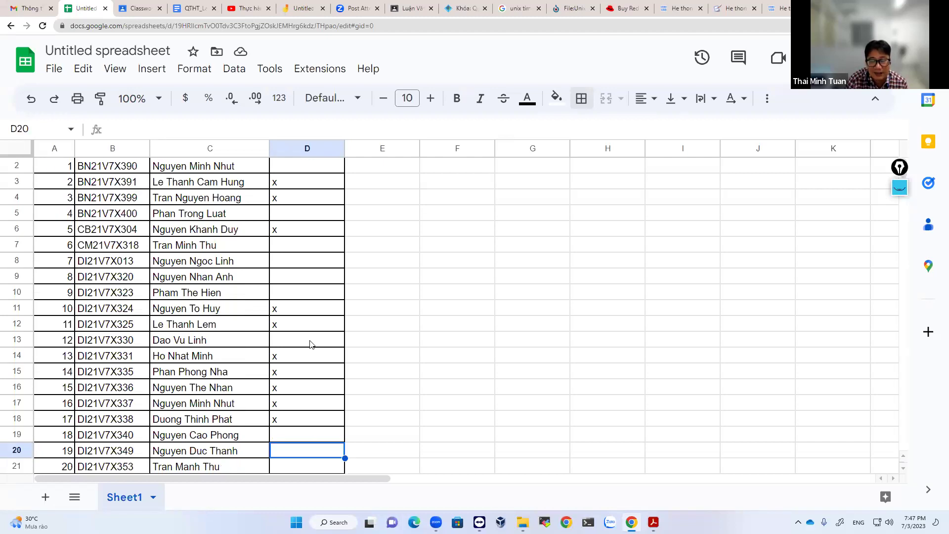
Put x marks in D22–D24 under 03/07, leaving D20 and D21 blank for now.
key("Down")
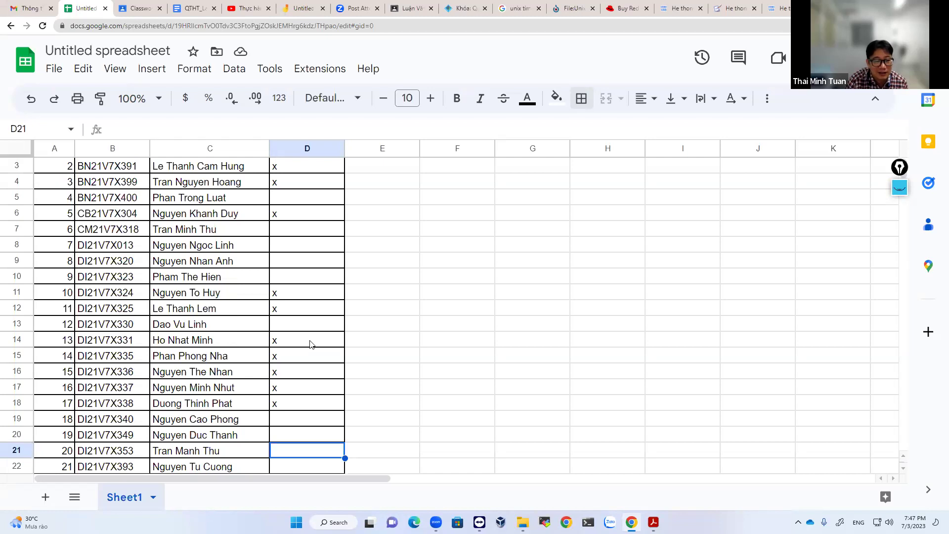
key("Down")
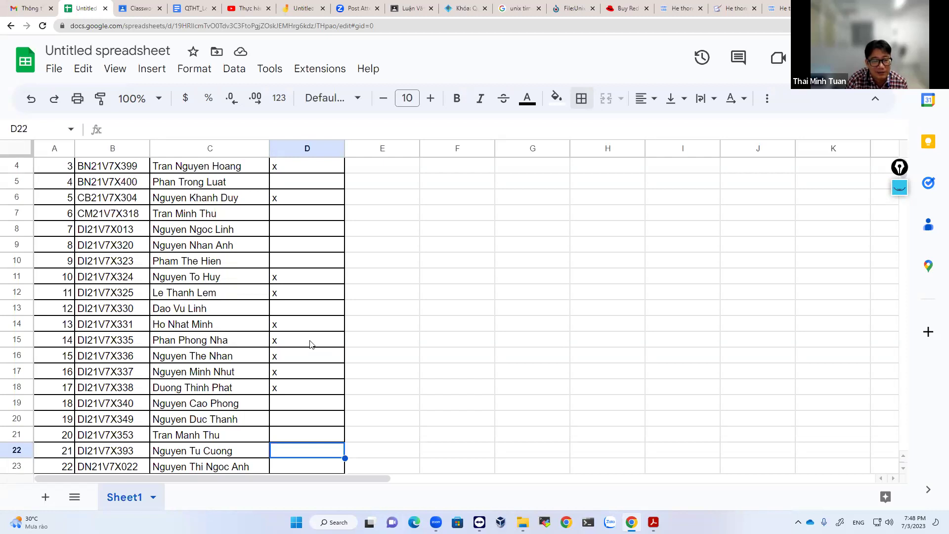
type("x")
key("Return")
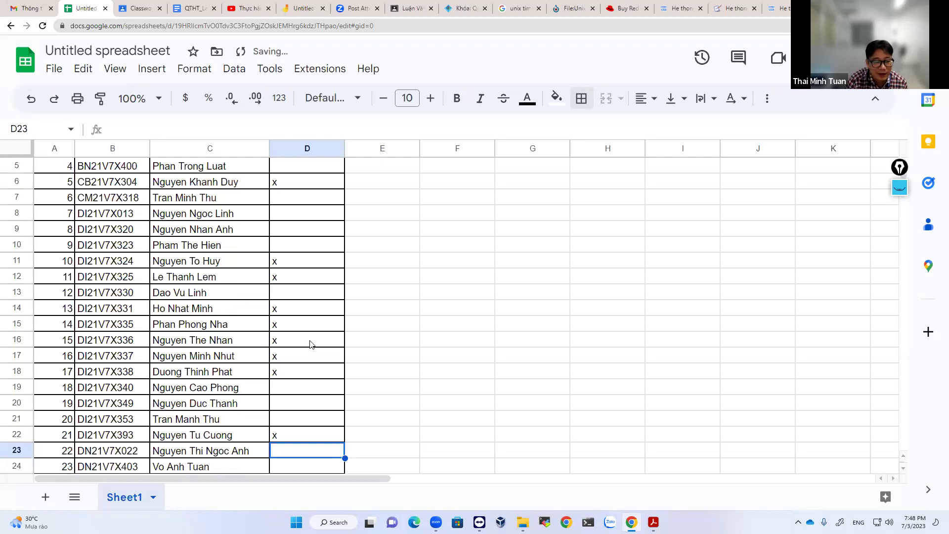
type("x")
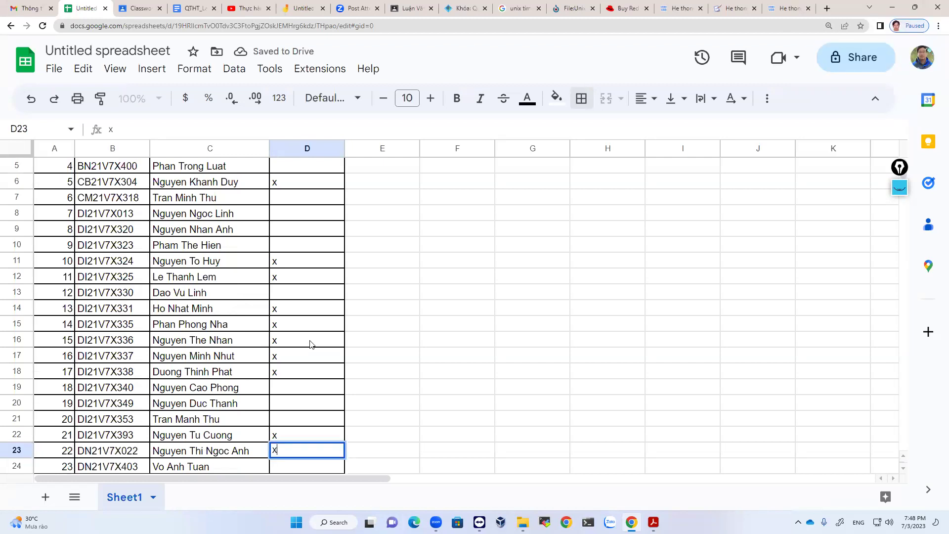
key("Return")
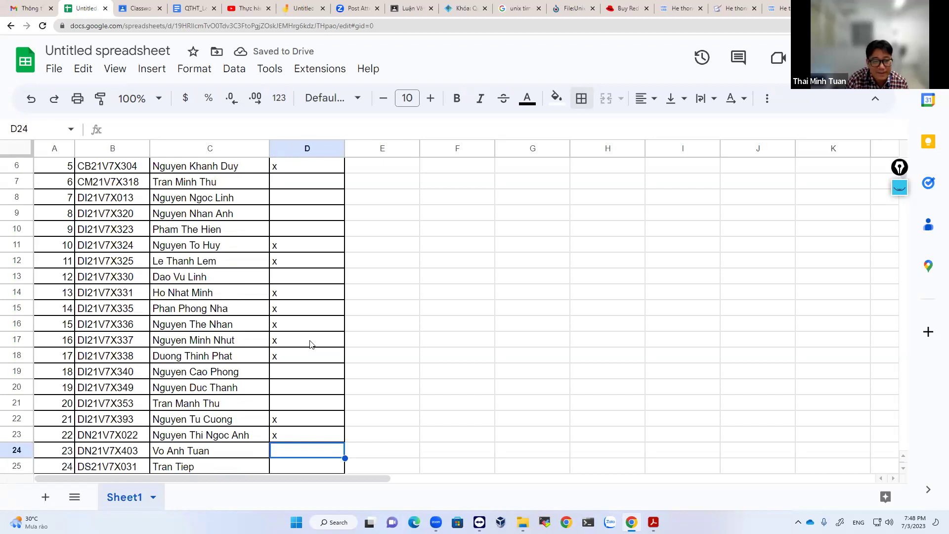
type("x")
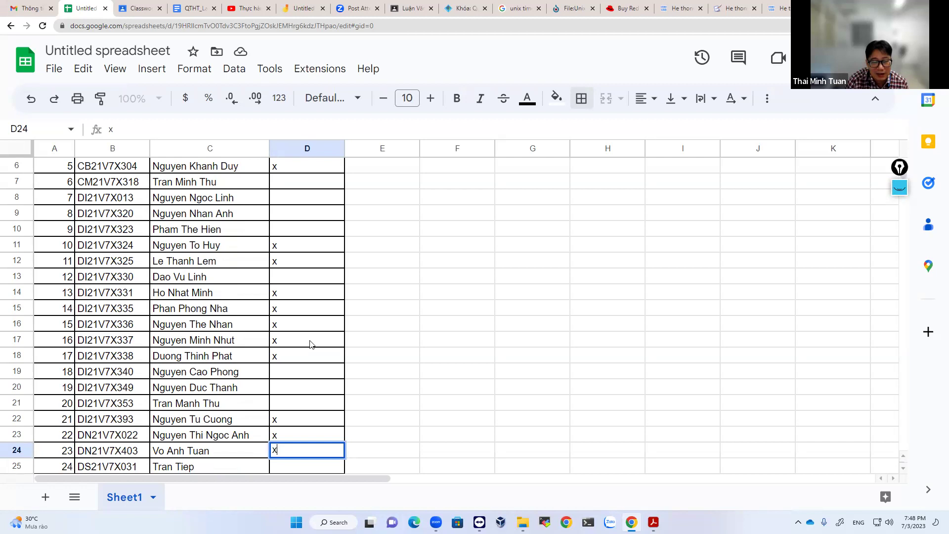
key("Return")
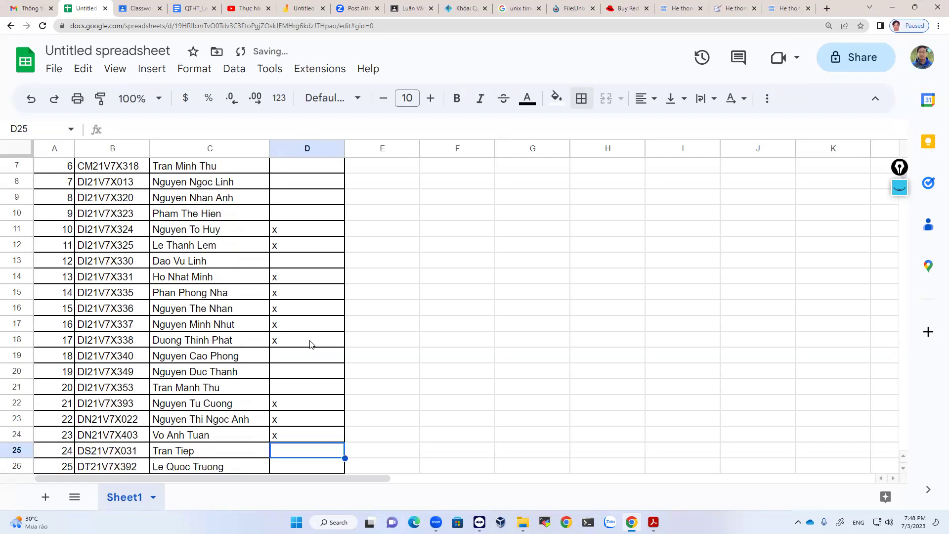
Mark D21, D25 and D28 with x, leave D26–D27 unmarked, and move to C30.
key("Up")
key("Up")
key("Up")
key("Up")
type("x")
key("Return")
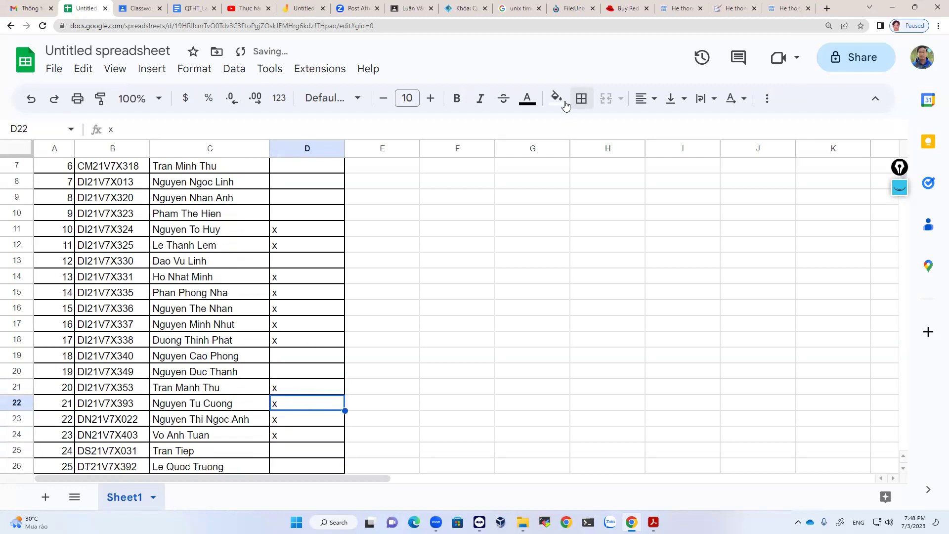
key("Down")
key("Down")
key("Down")
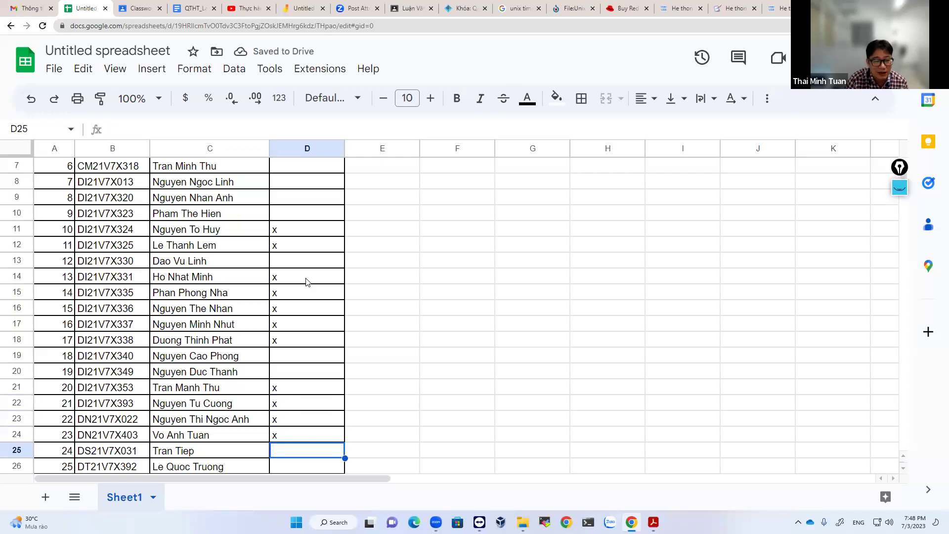
type("x")
key("Return")
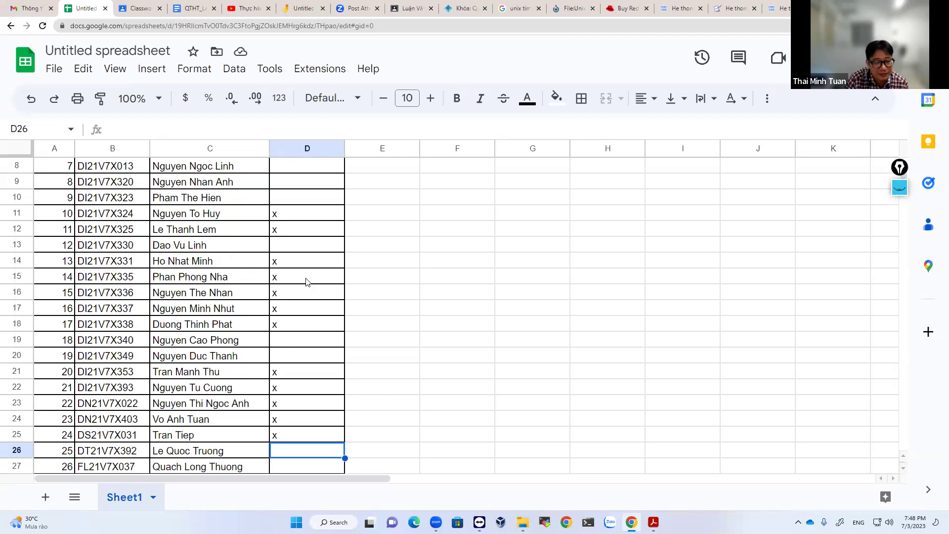
key("Down")
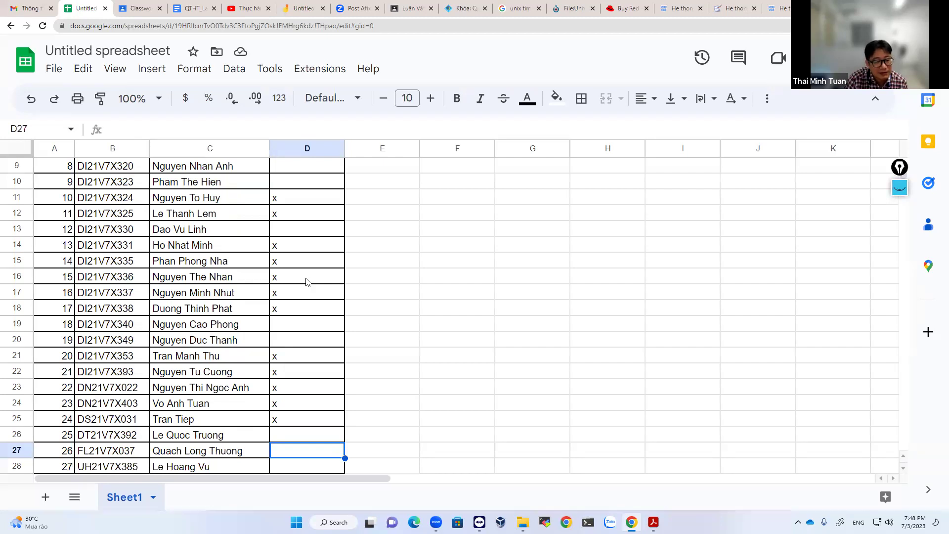
key("Down")
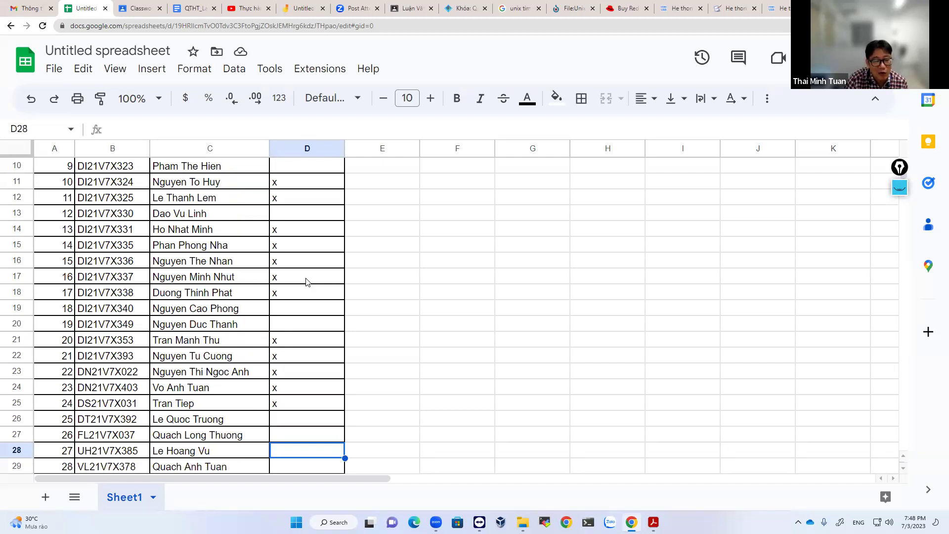
type("x")
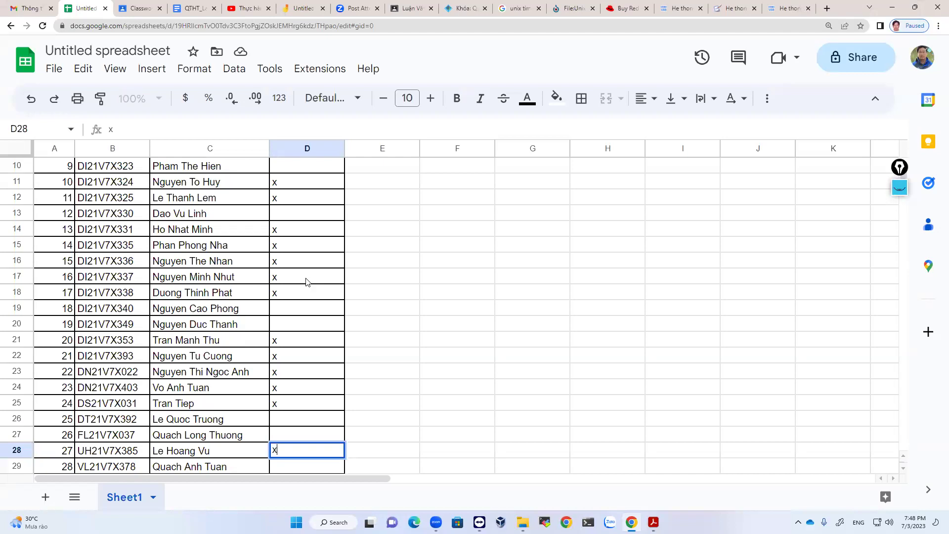
key("Return")
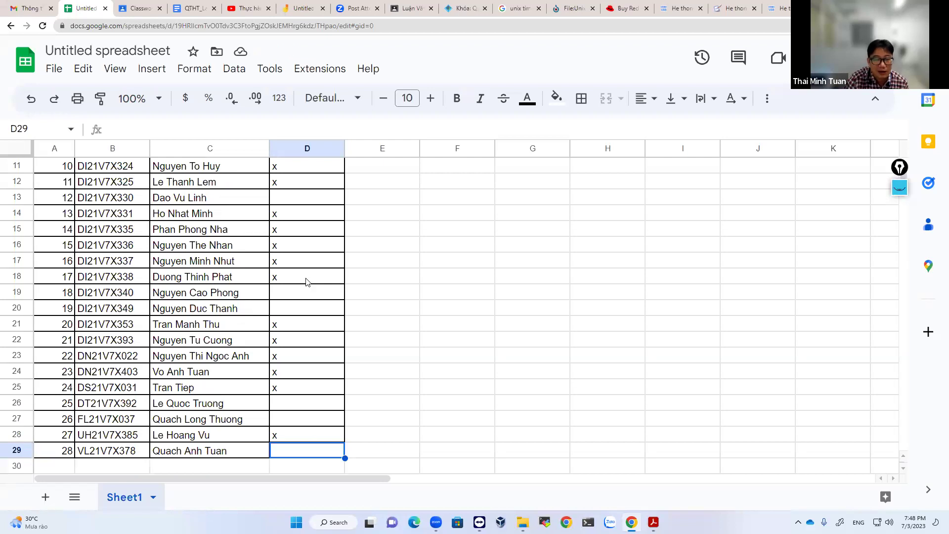
key("Return")
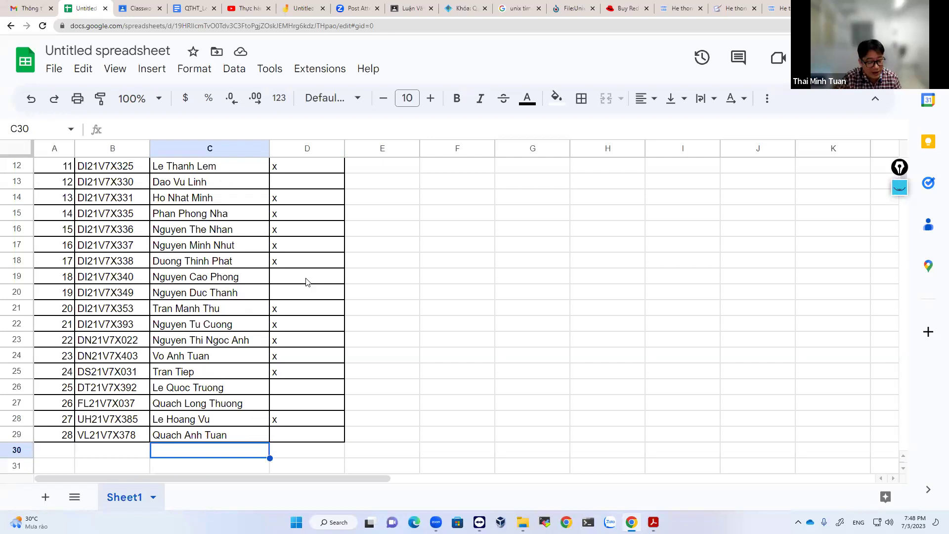
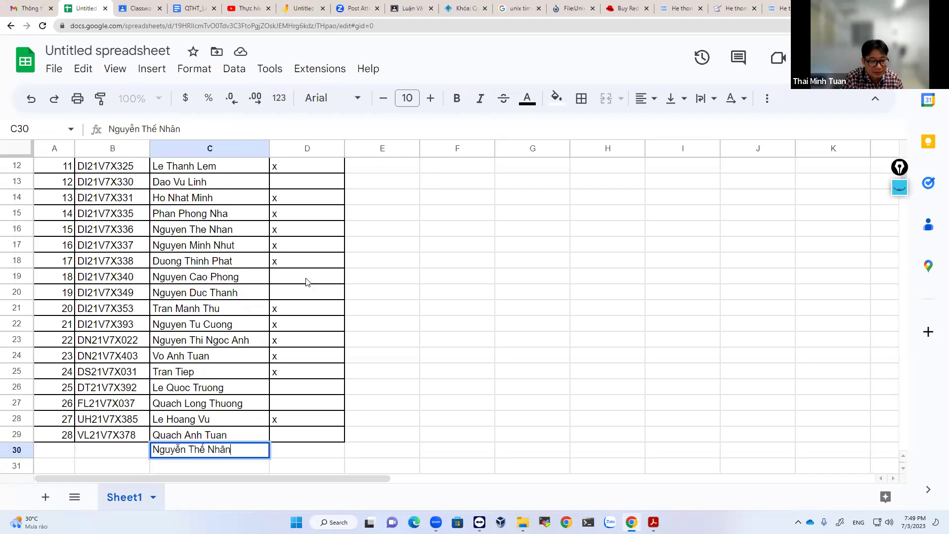
Enter the first extra student's name in C30 and mark D30 with x.
key("Return")
key("Up")
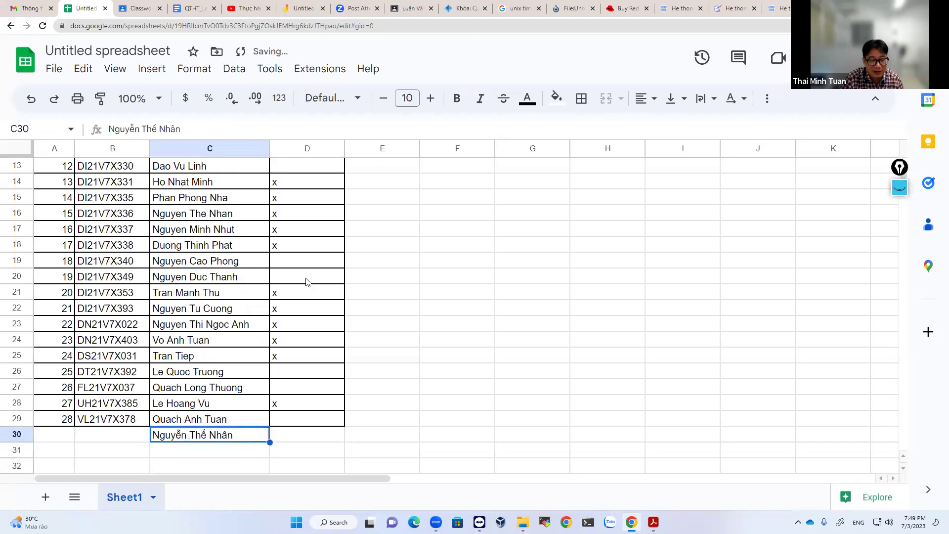
key("Right")
type("x")
key("Return")
key("Left")
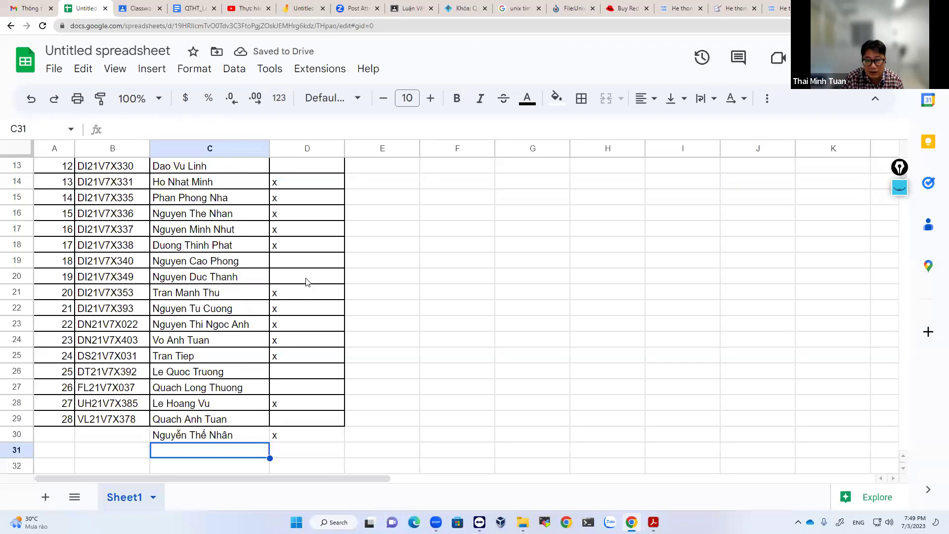
Enter the second extra student's name in C31 and mark D31 with x.
type("Nhuye")
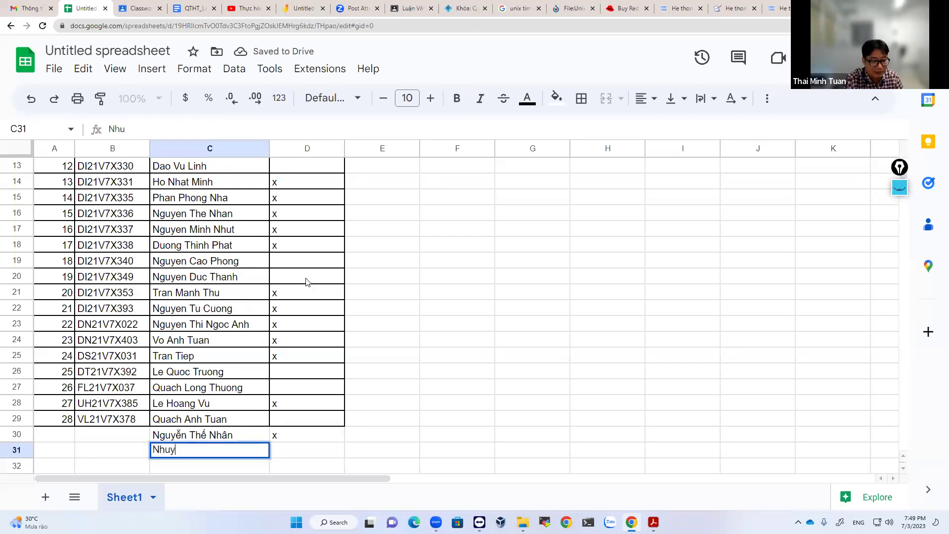
key("BackSpace")
key("BackSpace")
key("BackSpace")
key("BackSpace")
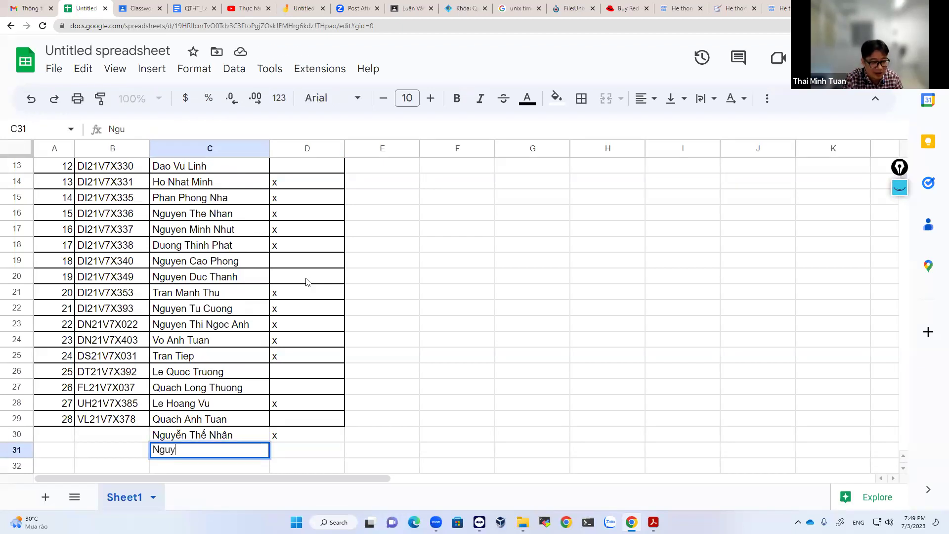
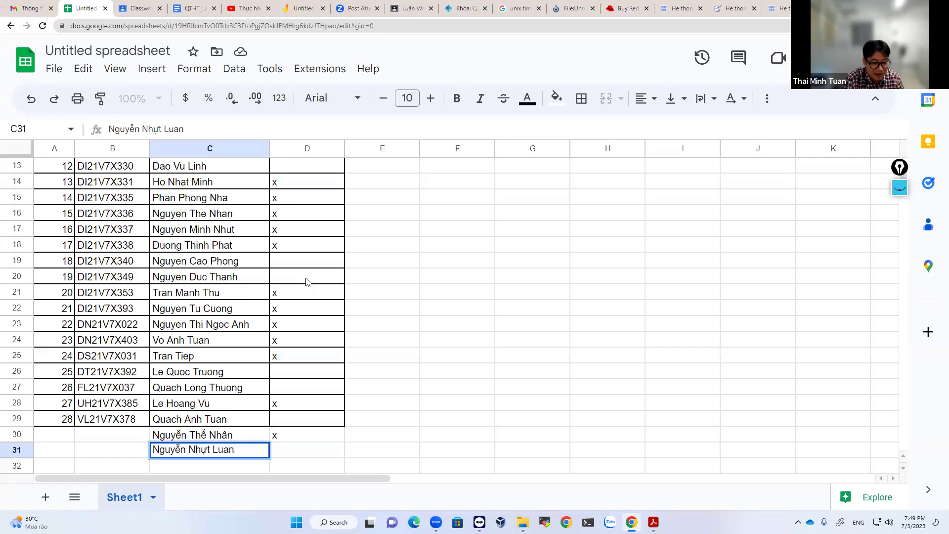
key("Return")
key("Up")
key("Right")
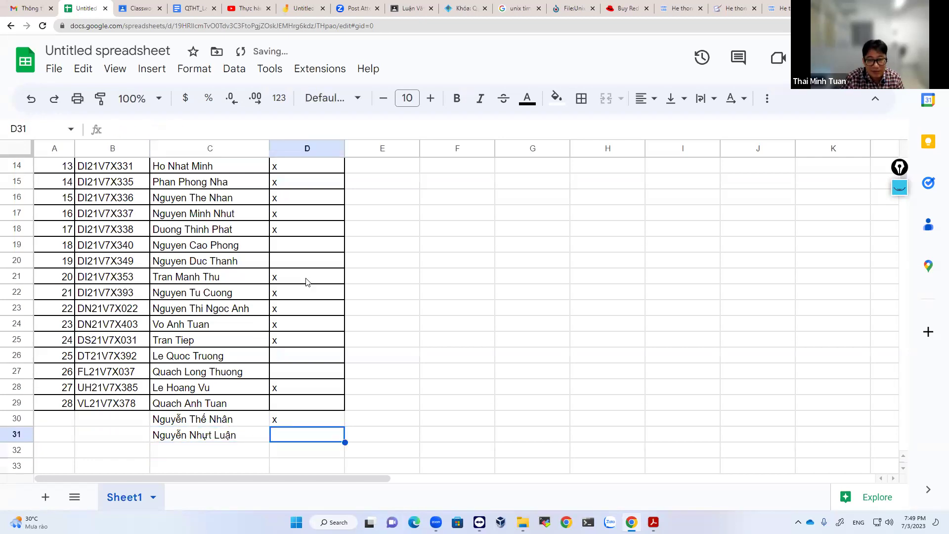
type("x")
key("Return")
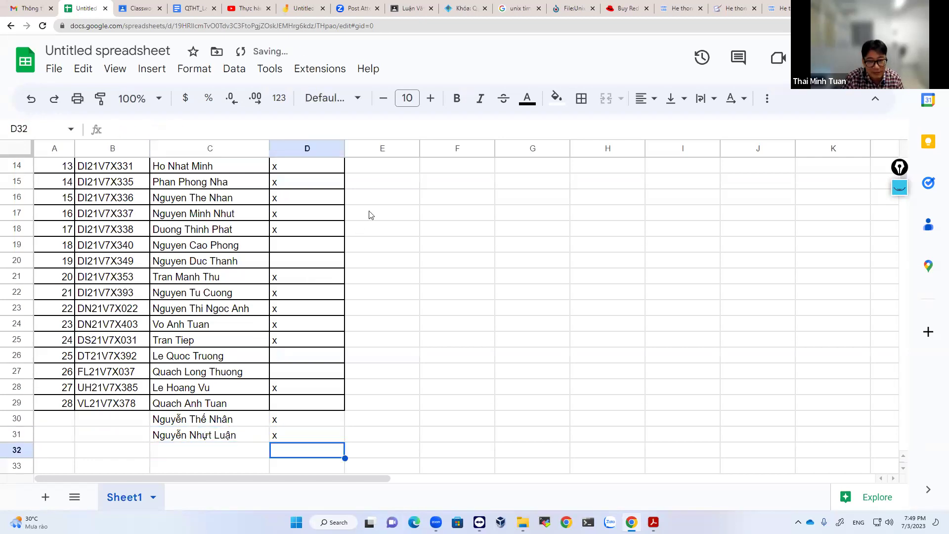
key("Left")
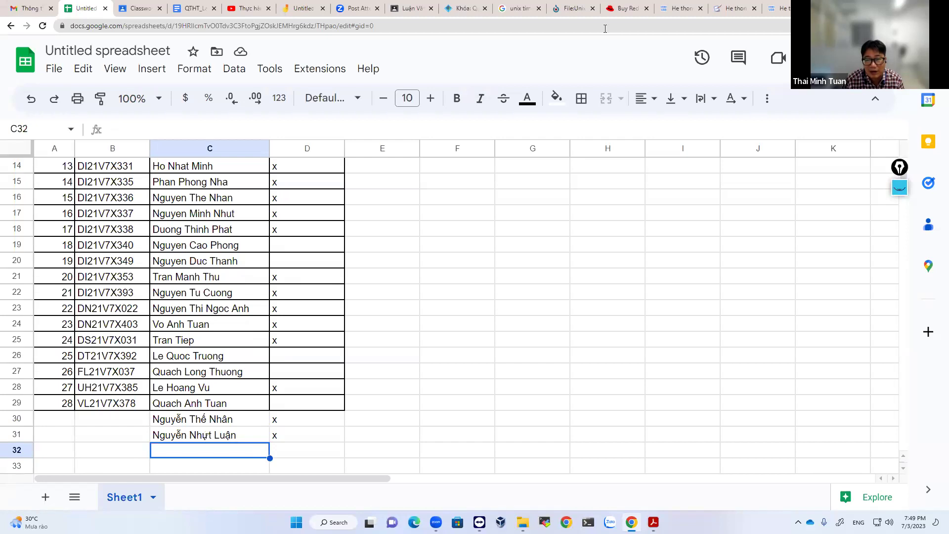
Enter the third extra student's name in C32 and mark D32 with x.
scroll(297, 280, "down", 1)
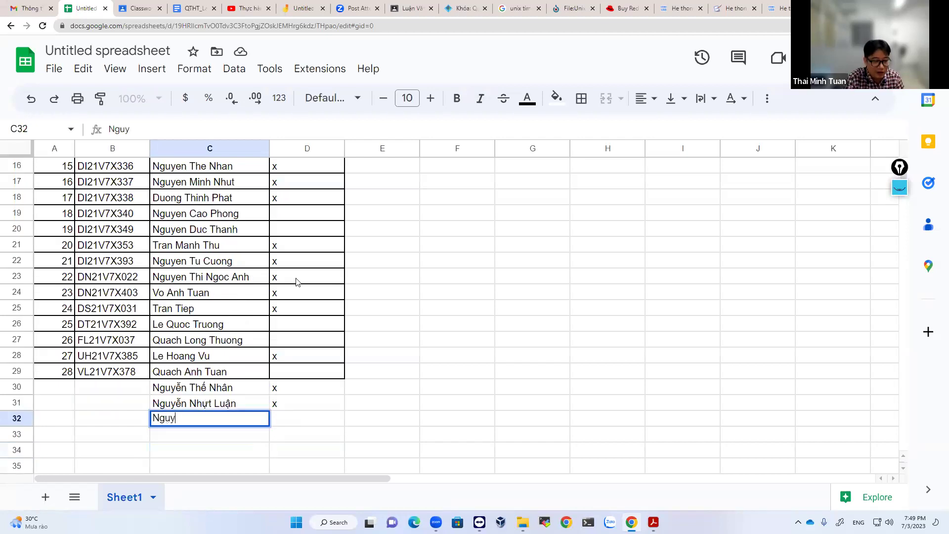
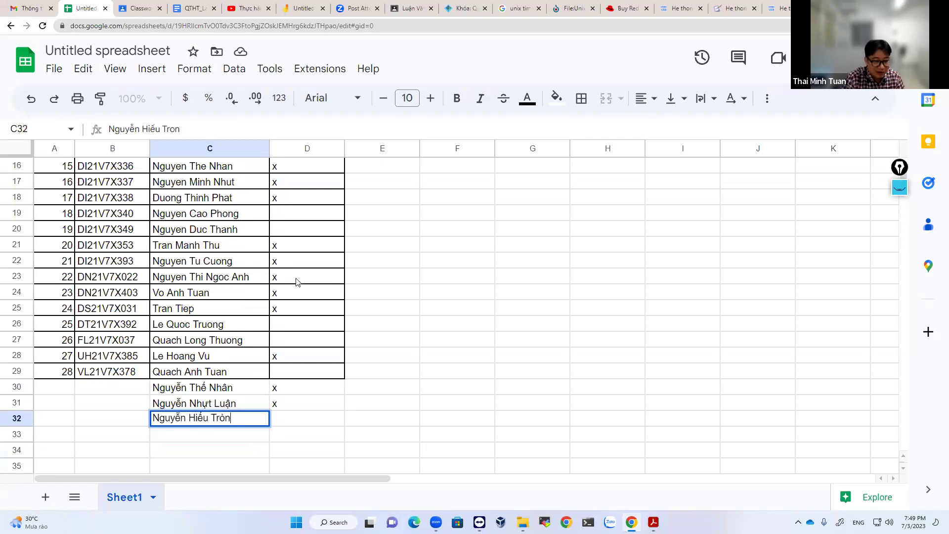
key("Return")
key("Up")
key("Right")
key("Right")
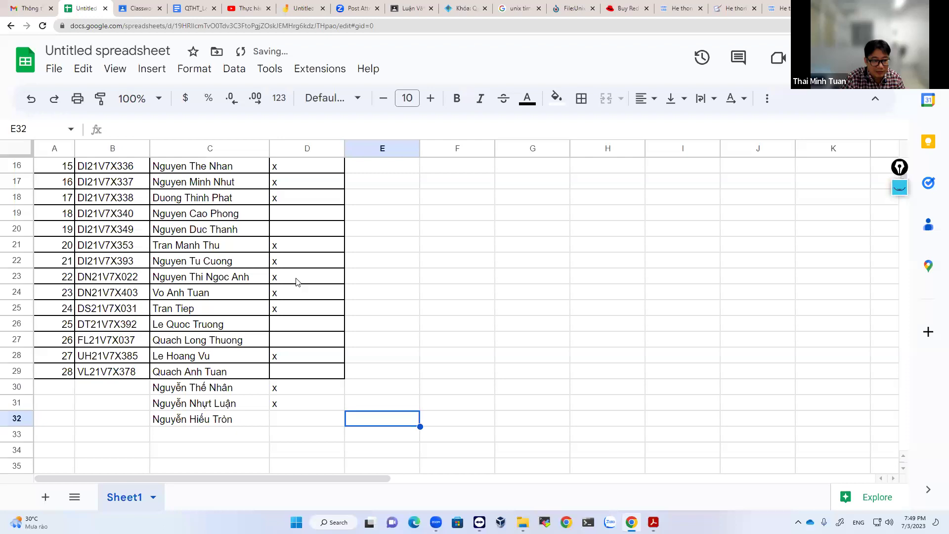
key("Left")
type("x")
key("Return")
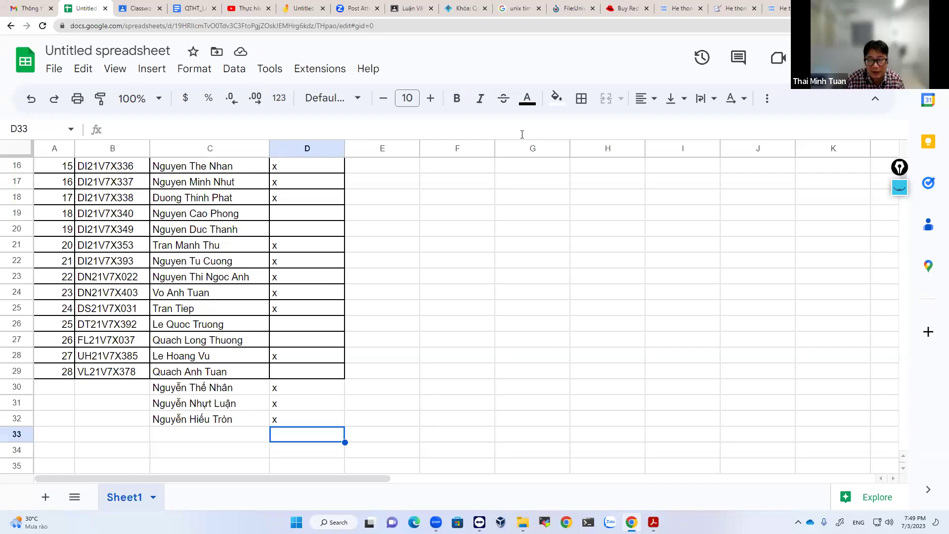
left_click(197, 437)
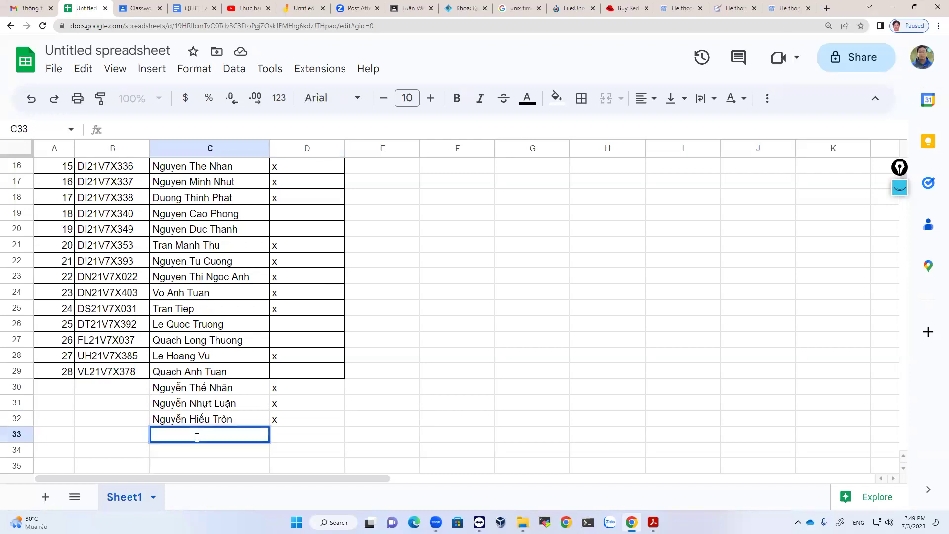
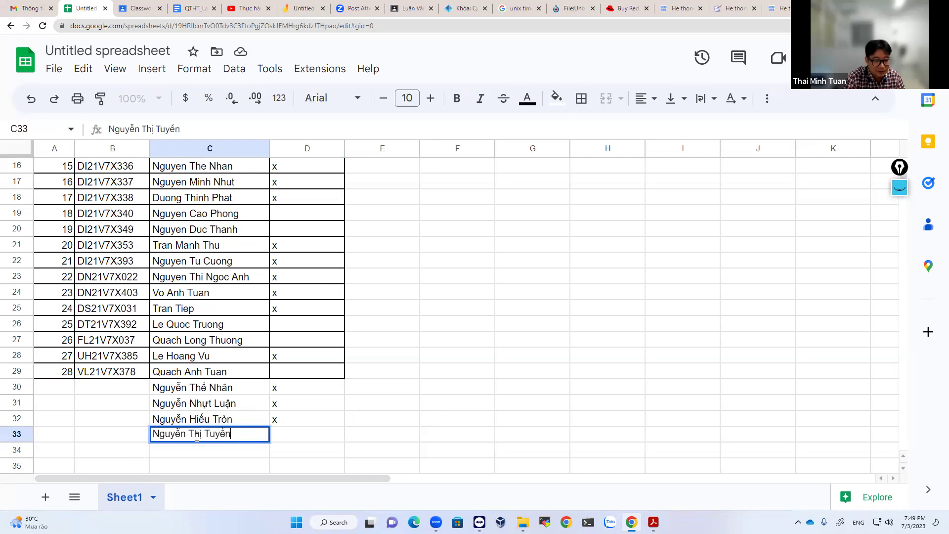
Add two more extra students in C33 and C34, each marked x in column D.
key("Return")
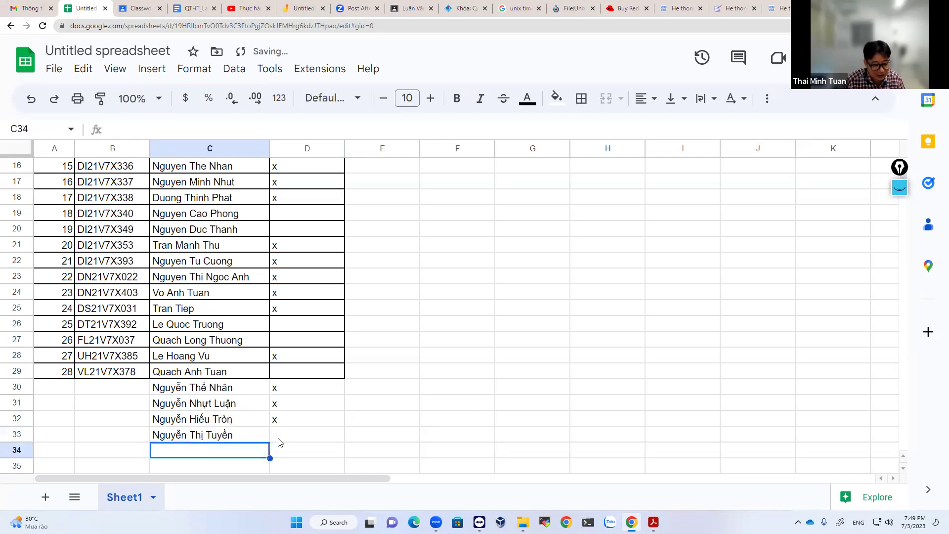
left_click(278, 441)
type("x")
key("Return")
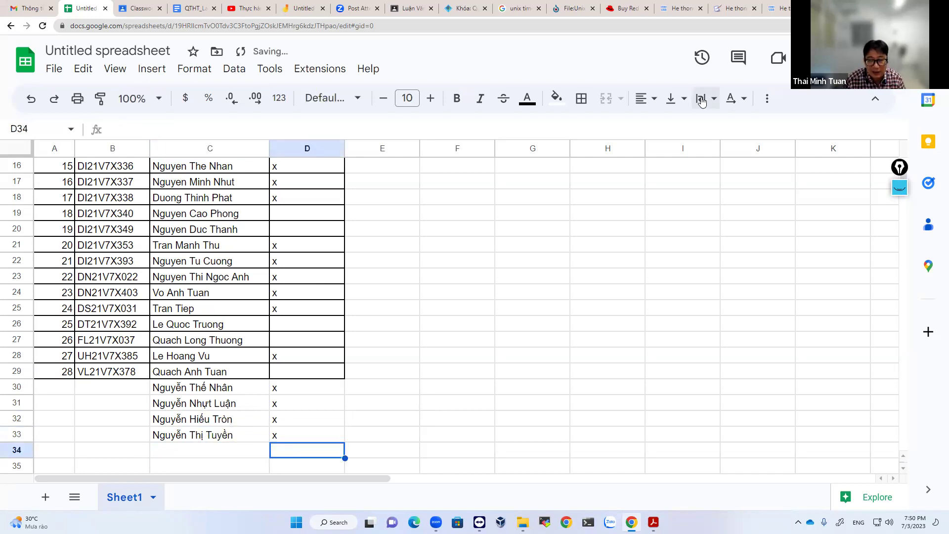
left_click(216, 453)
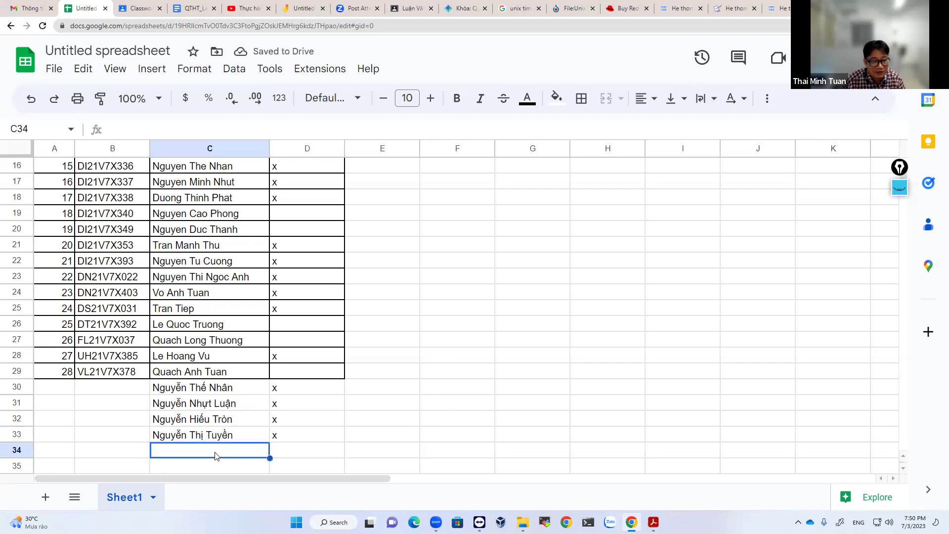
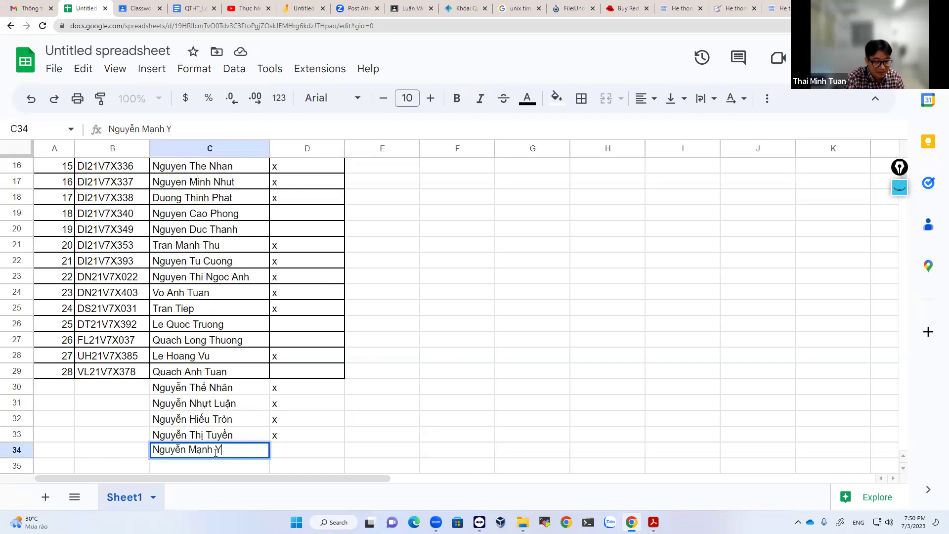
key("Return")
left_click(276, 436)
type("x")
key("Return")
Add extra students in C35 and C36, each marked x in column D.
left_click(217, 445)
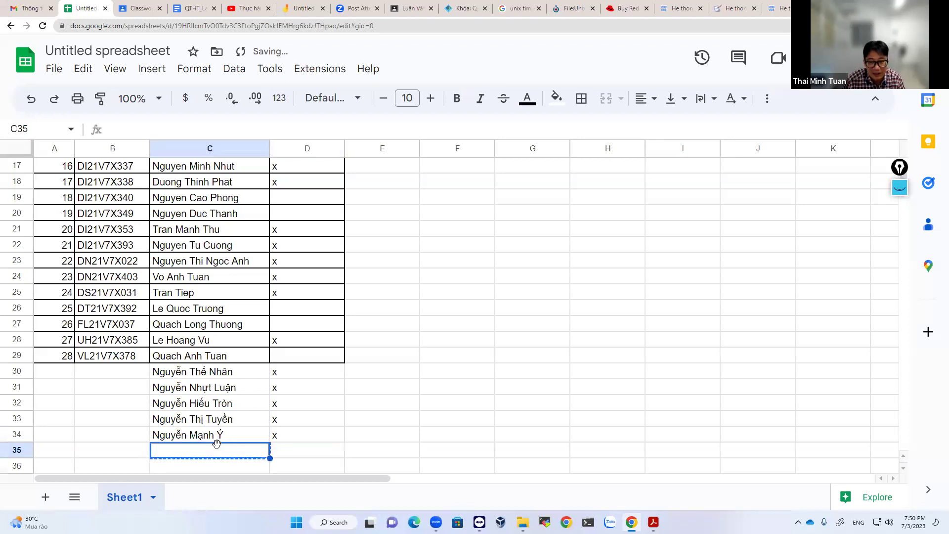
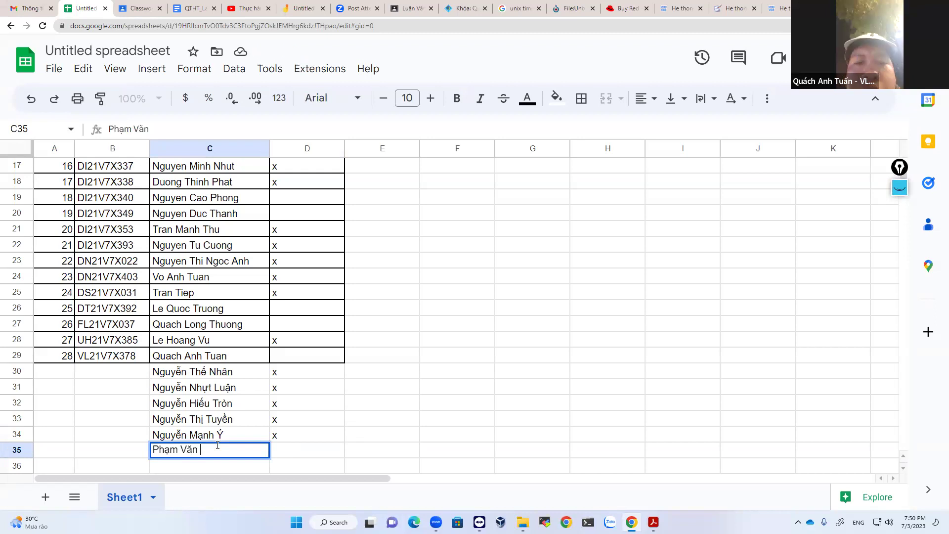
key("Return")
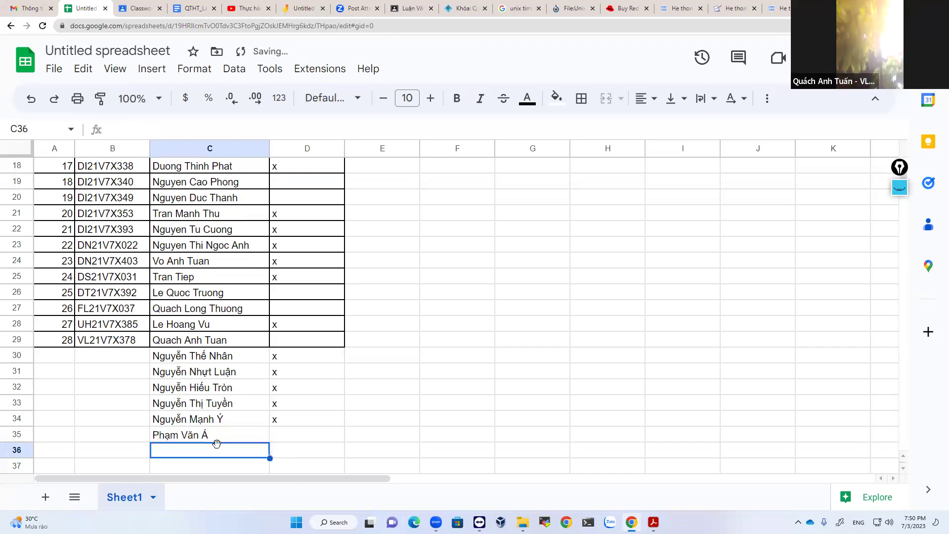
left_click(283, 440)
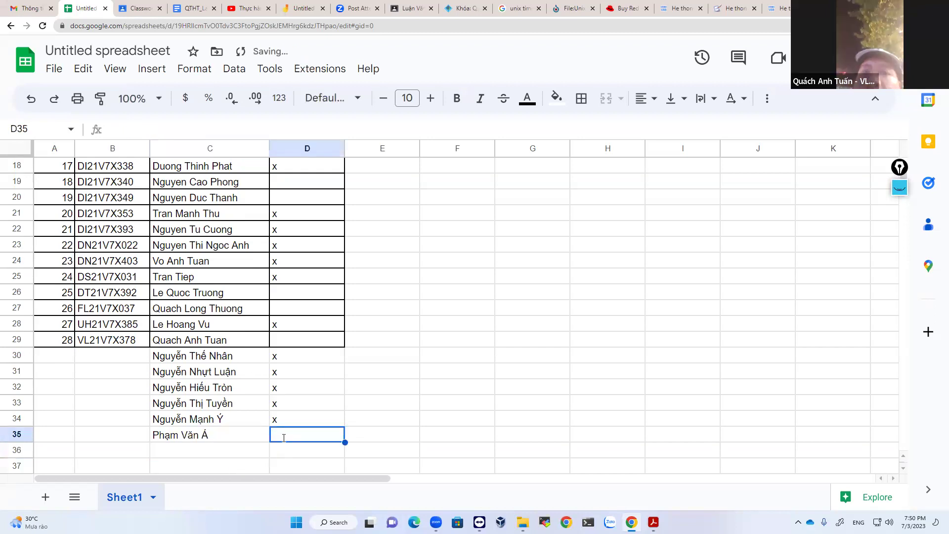
type("x")
key("Return")
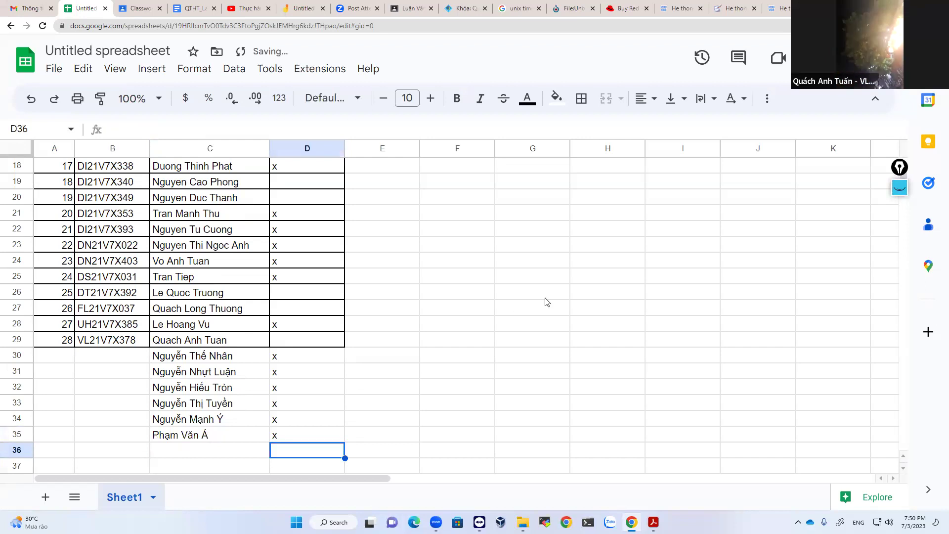
left_click(202, 455)
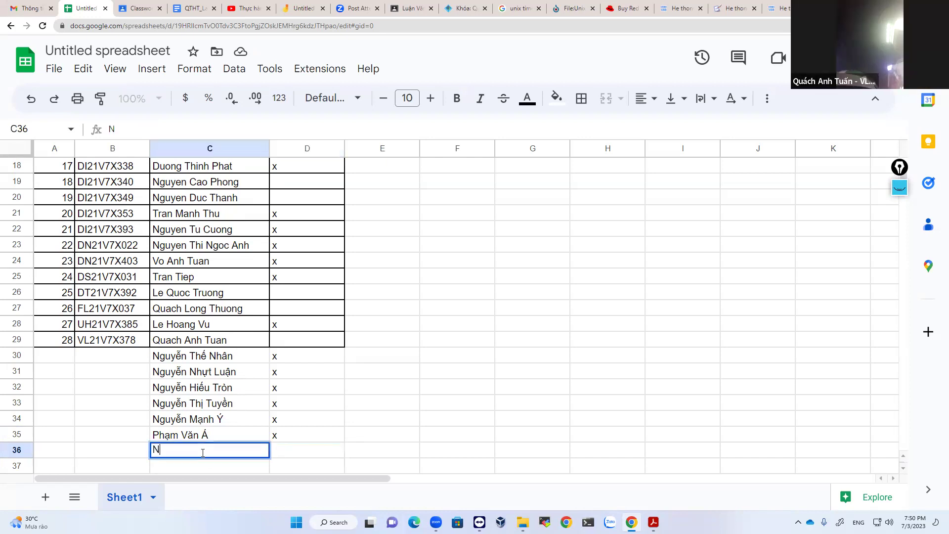
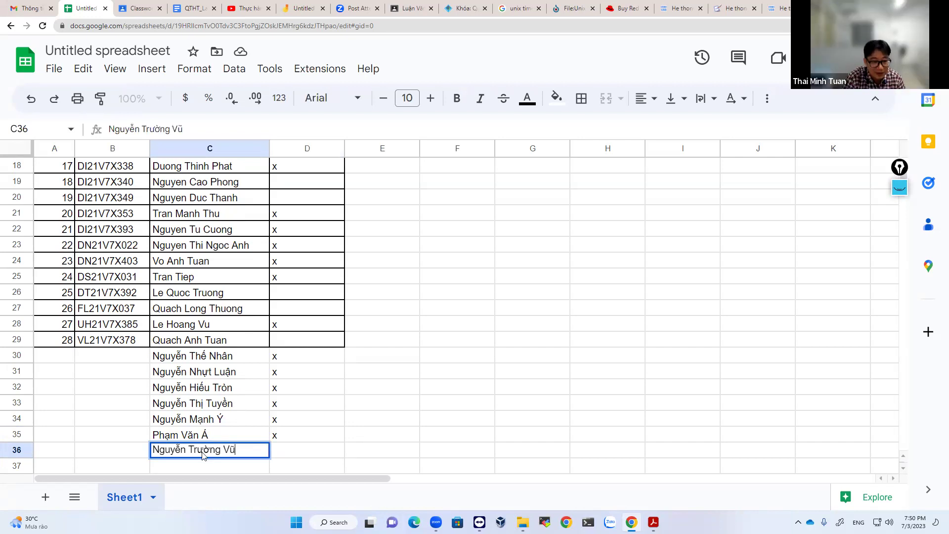
key("Return")
left_click(291, 440)
type("x")
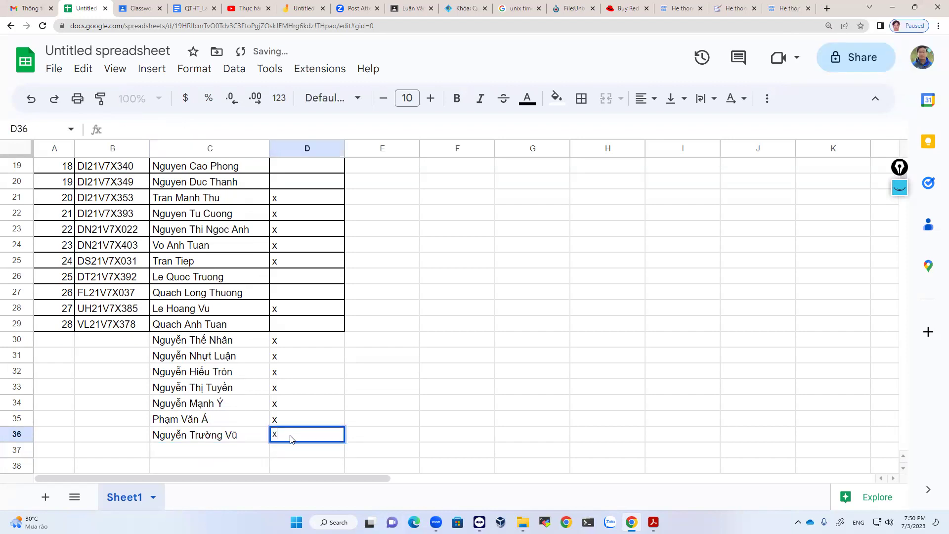
key("Return")
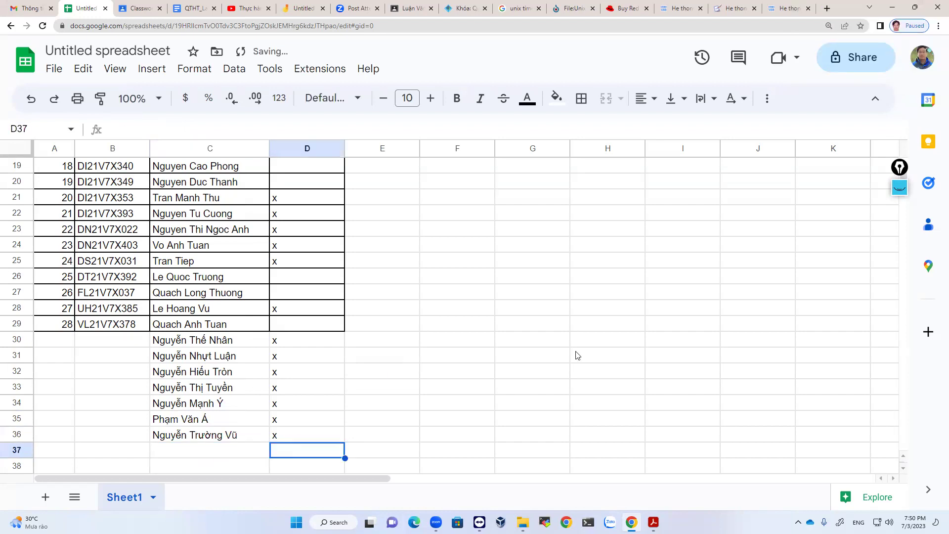
Add another extra student in C37 and mark D37 with x.
left_click(221, 451)
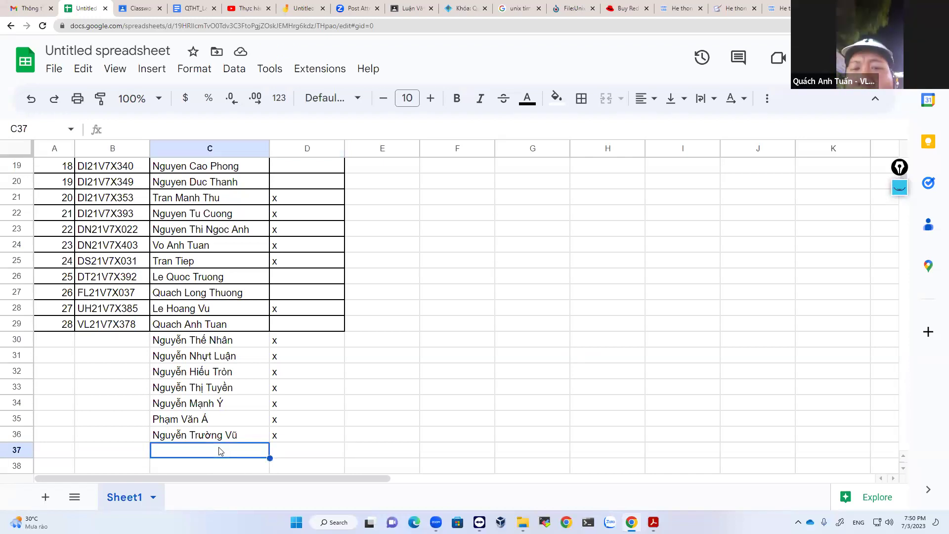
type("Yi")
key("BackSpace")
key("BackSpace")
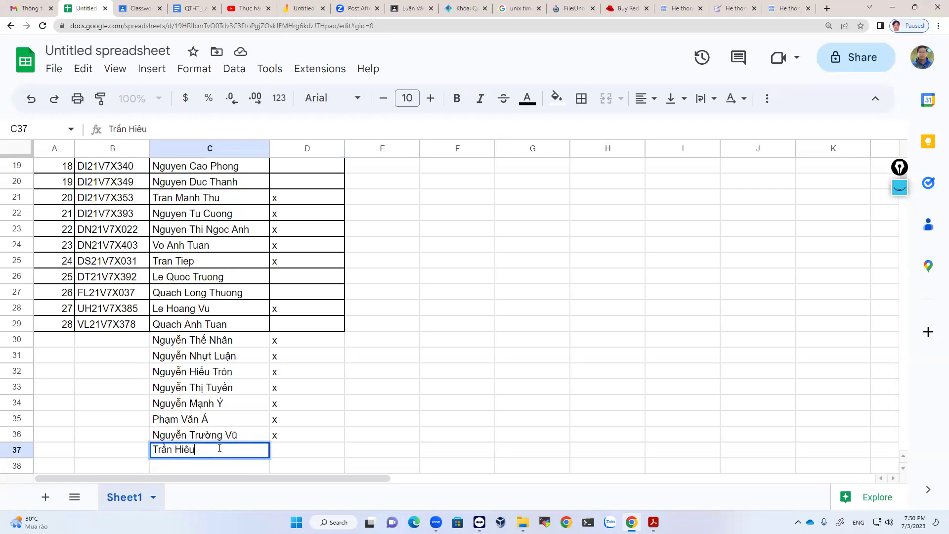
key("Return")
scroll(218, 449, "down", 1)
left_click(303, 408)
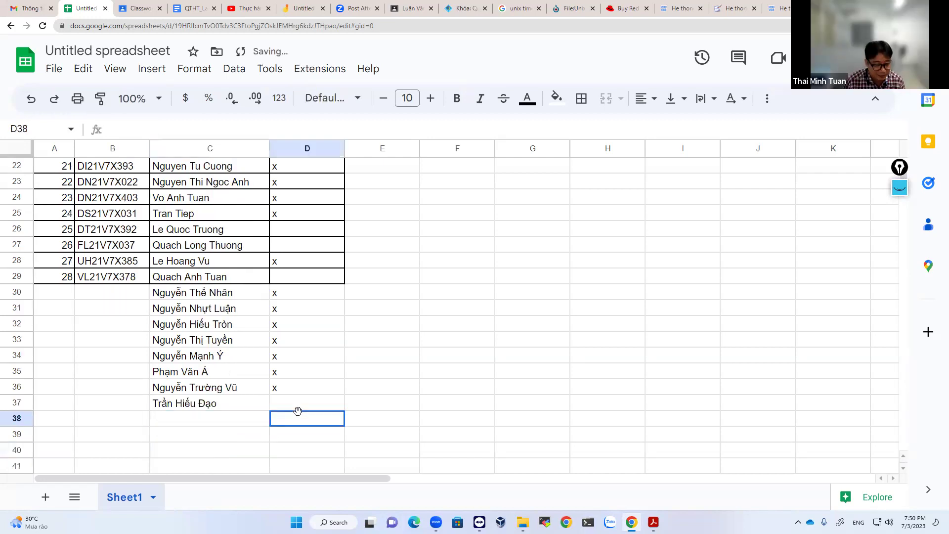
type("x")
key("Return")
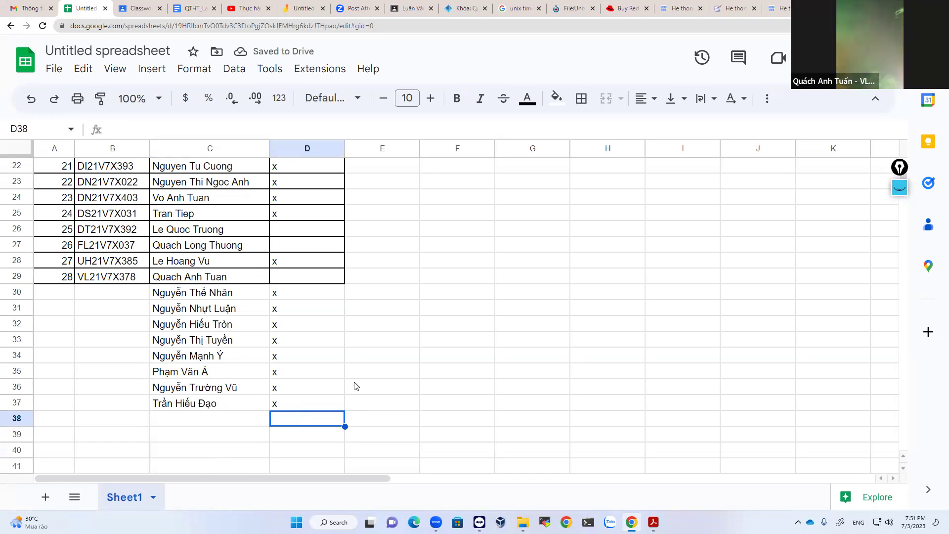
Add another extra student in C38 and mark D38 with x.
left_click(239, 422)
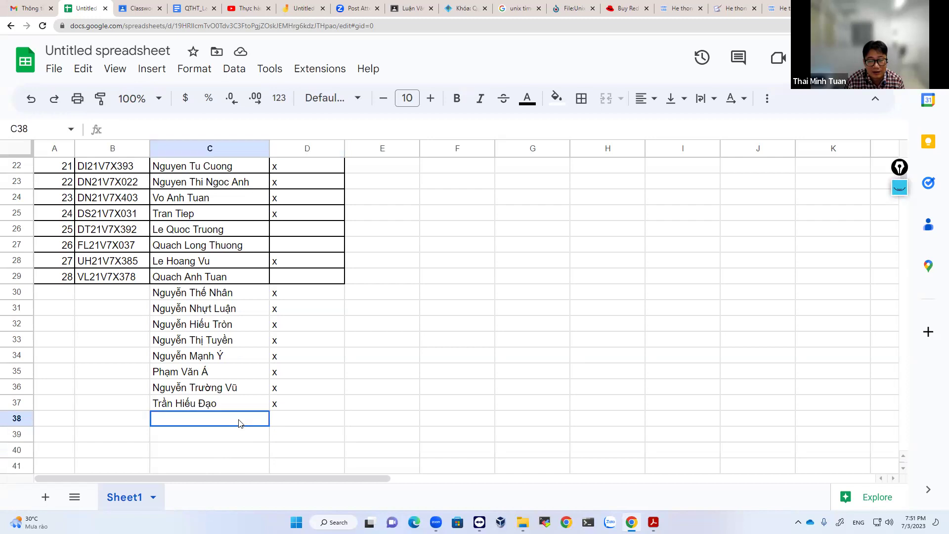
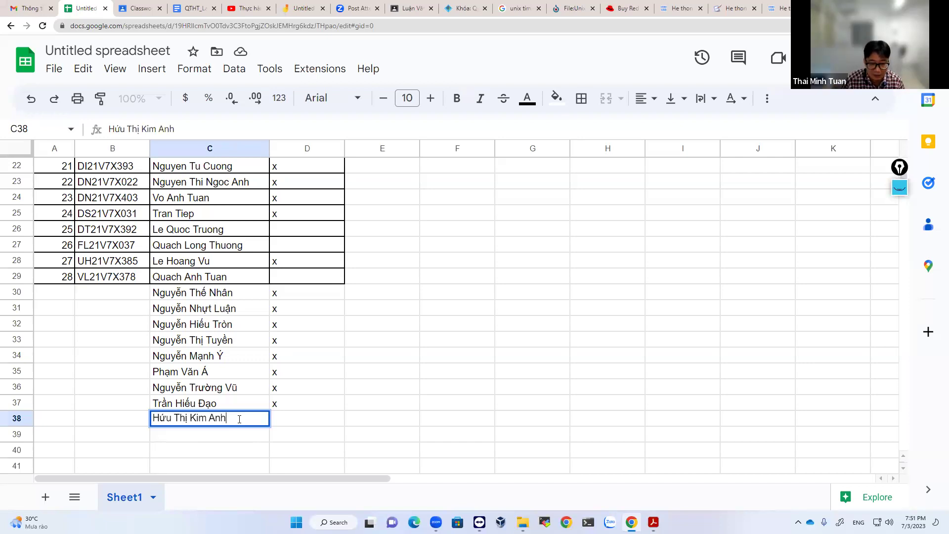
left_click(325, 419)
type("x")
key("Return")
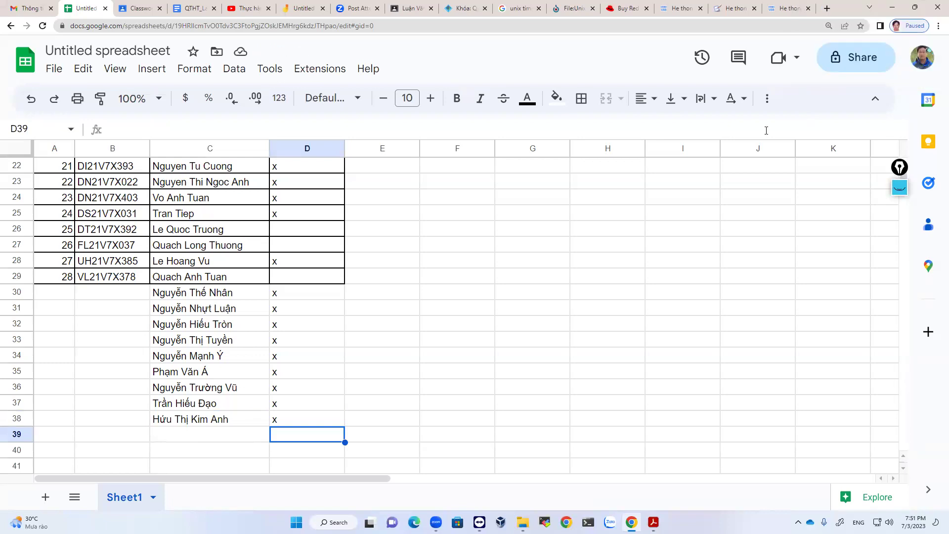
Enter one more extra student's name in C39.
left_click(185, 439)
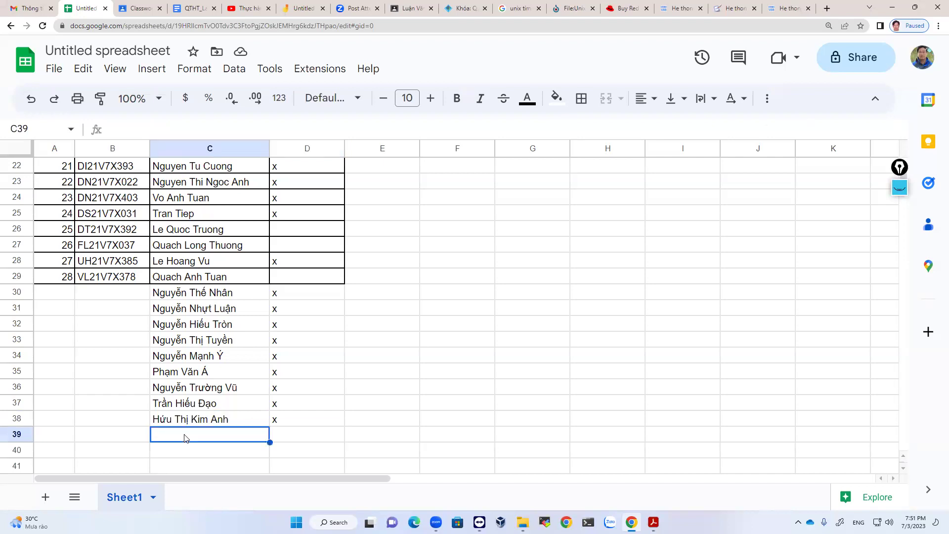
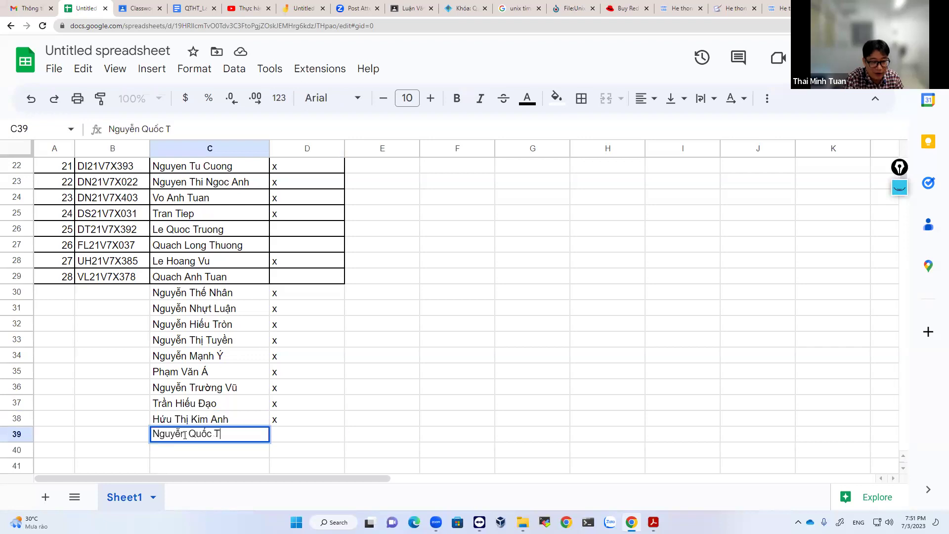
key("Return")
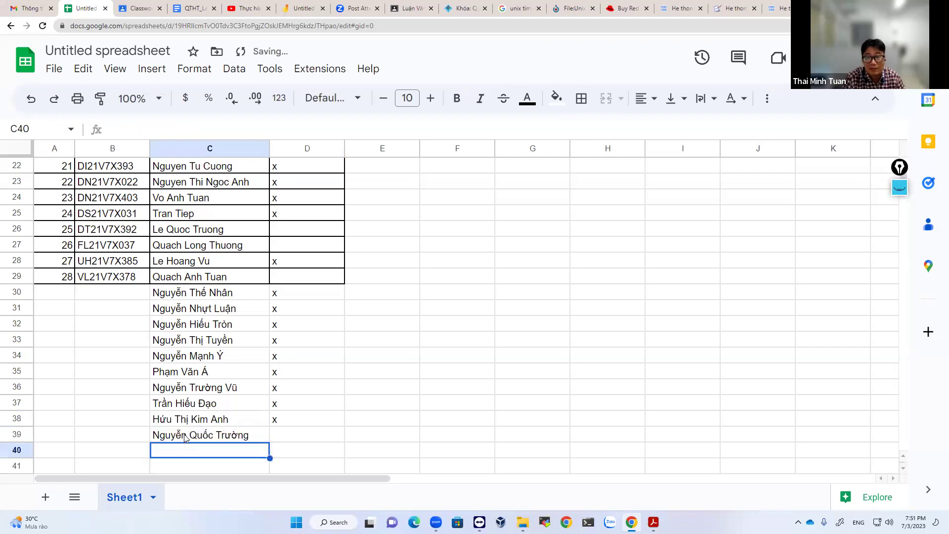
scroll(431, 403, "up", 3)
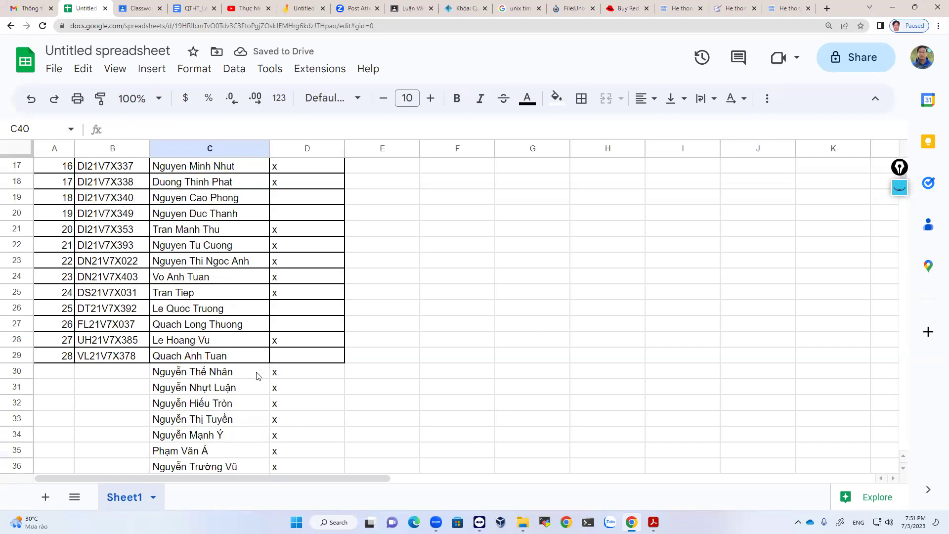
Mark one more listed student present with an x in the 03/07 column.
scroll(261, 377, "down", 5)
scroll(261, 378, "up", 8)
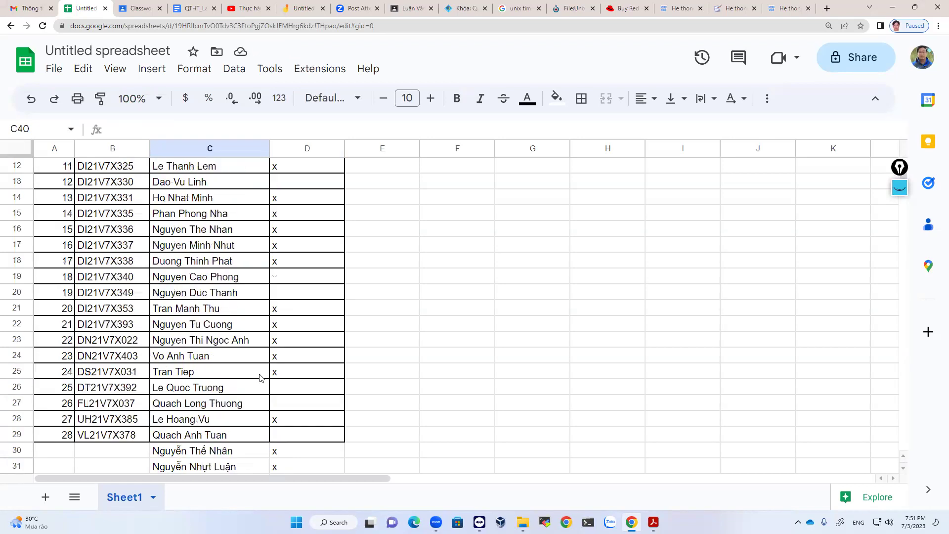
scroll(292, 335, "up", 2)
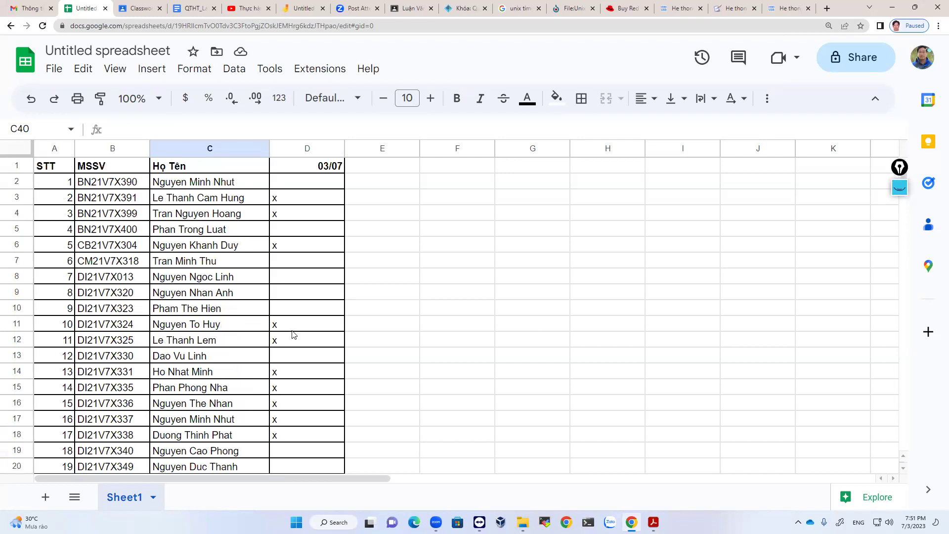
scroll(293, 335, "down", 10)
scroll(293, 335, "up", 4)
scroll(292, 335, "up", 4)
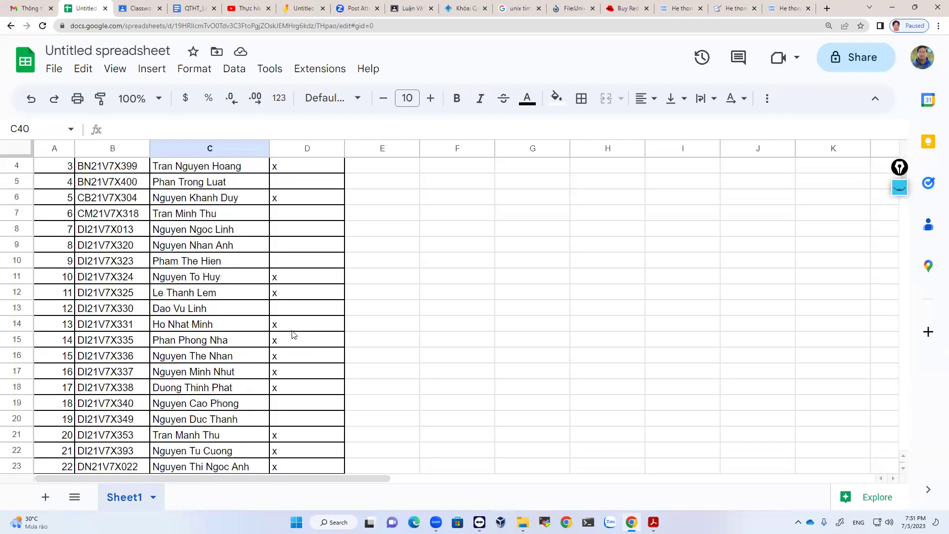
scroll(292, 334, "up", 1)
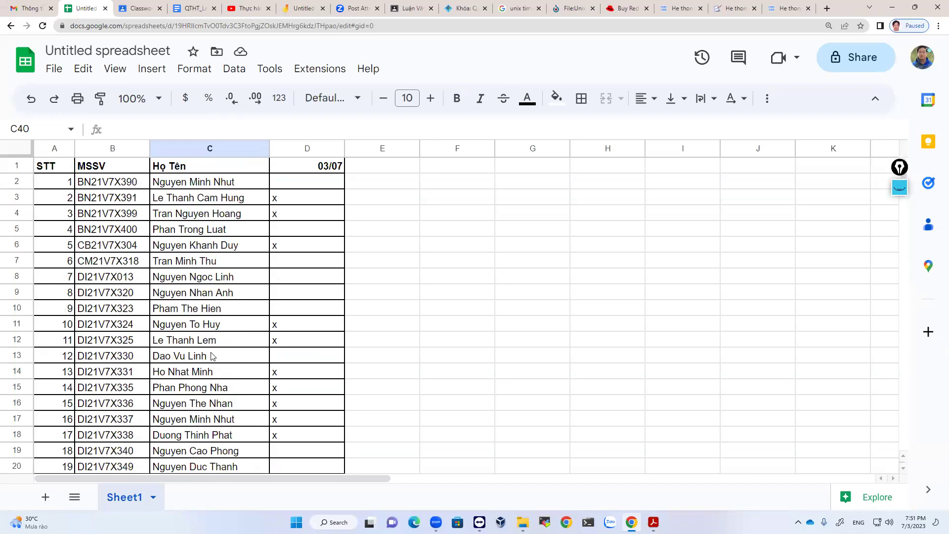
scroll(214, 356, "down", 4)
scroll(213, 356, "up", 2)
scroll(213, 356, "up", 2)
left_click(306, 311)
type("x")
key("Return")
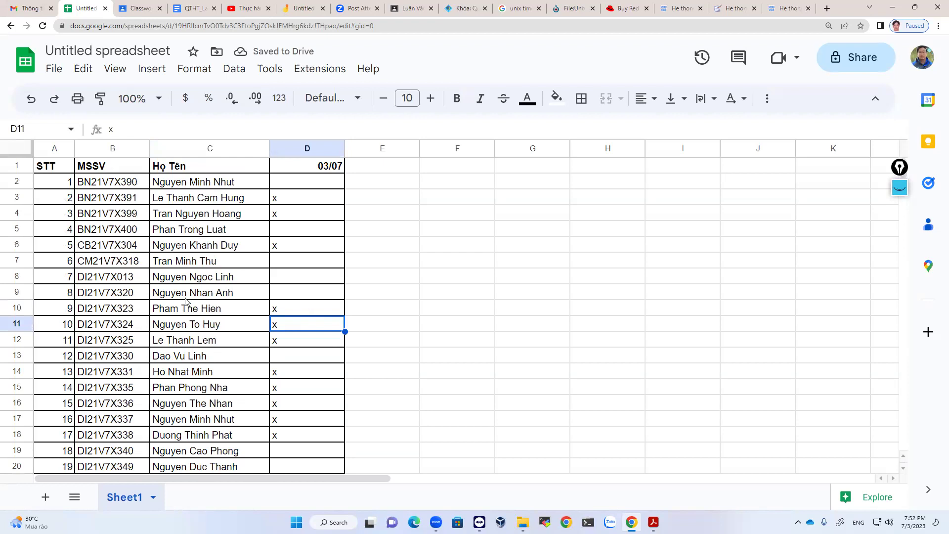
Put x marks in D29 and D26 under 03/07.
scroll(301, 445, "down", 5)
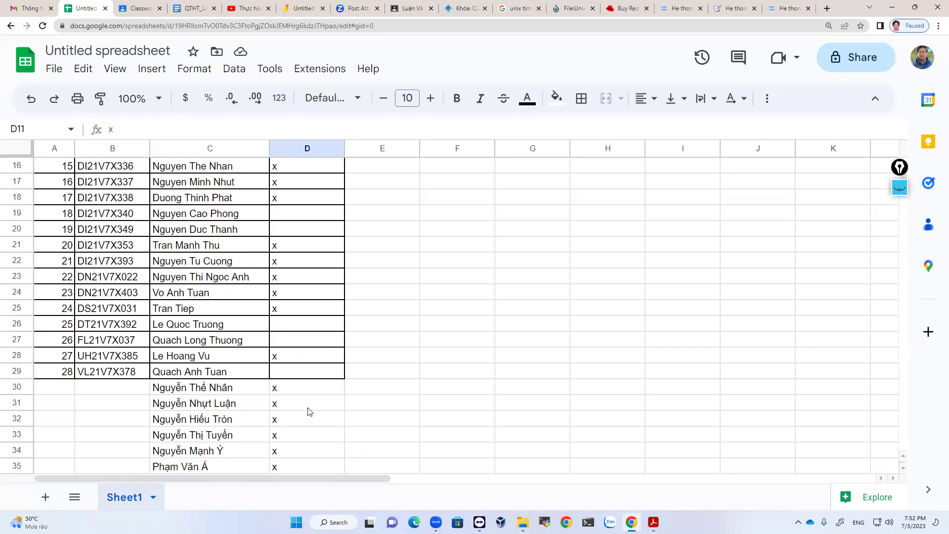
scroll(309, 403, "down", 2)
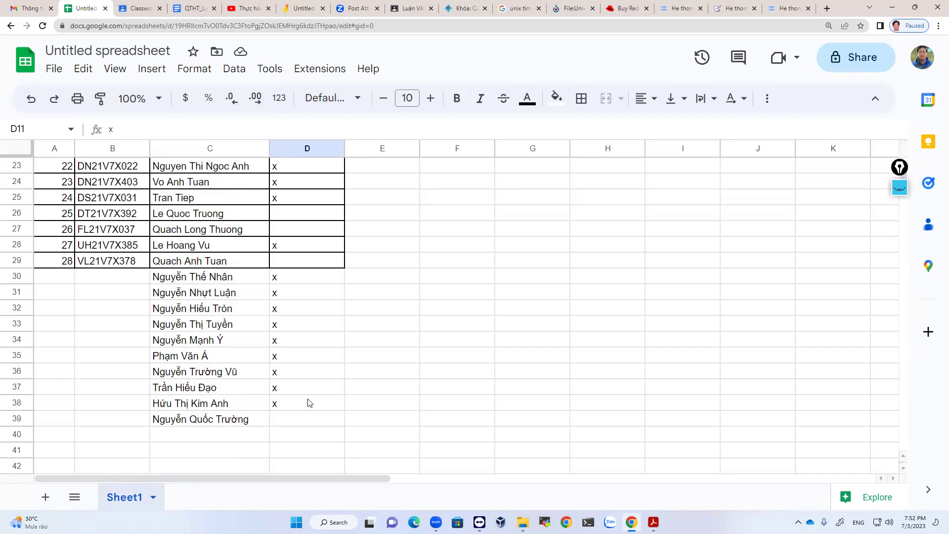
scroll(308, 403, "up", 7)
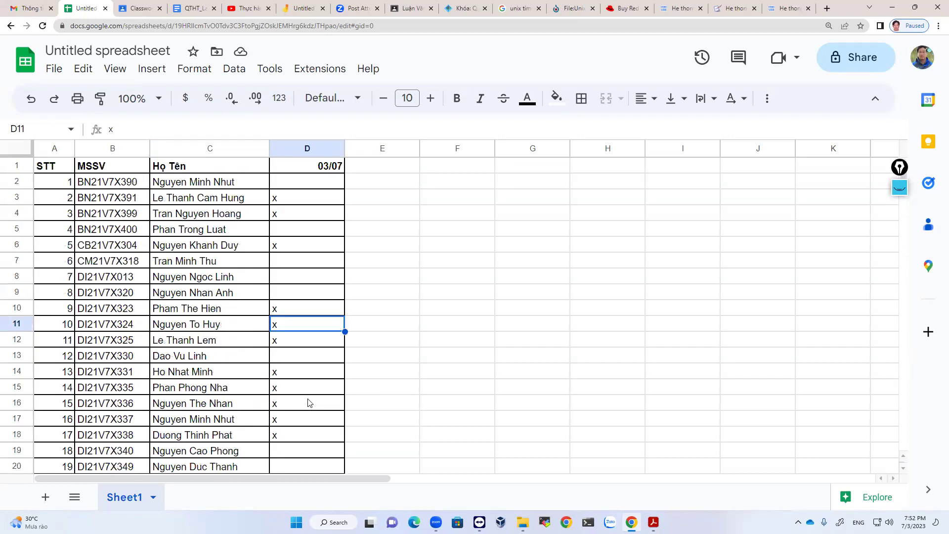
scroll(309, 402, "down", 3)
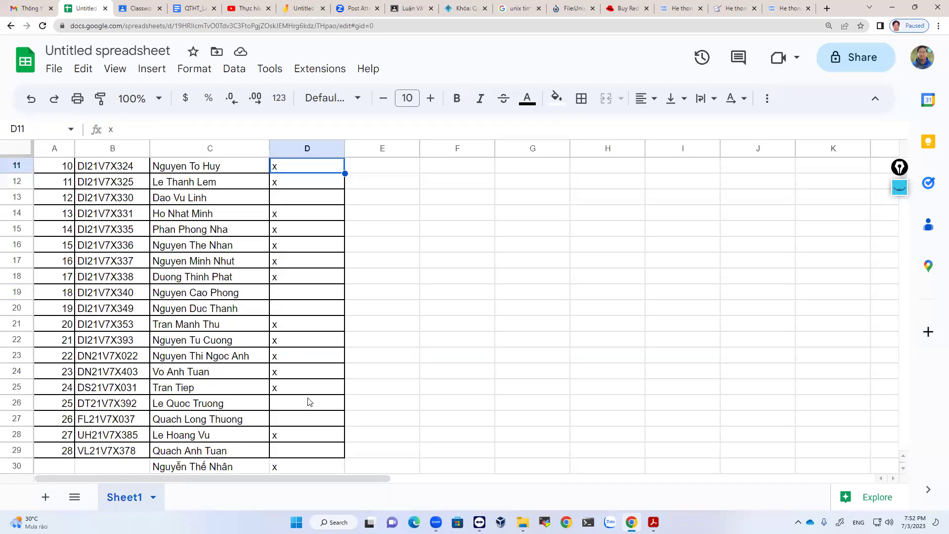
left_click(290, 450)
type("x")
key("Return")
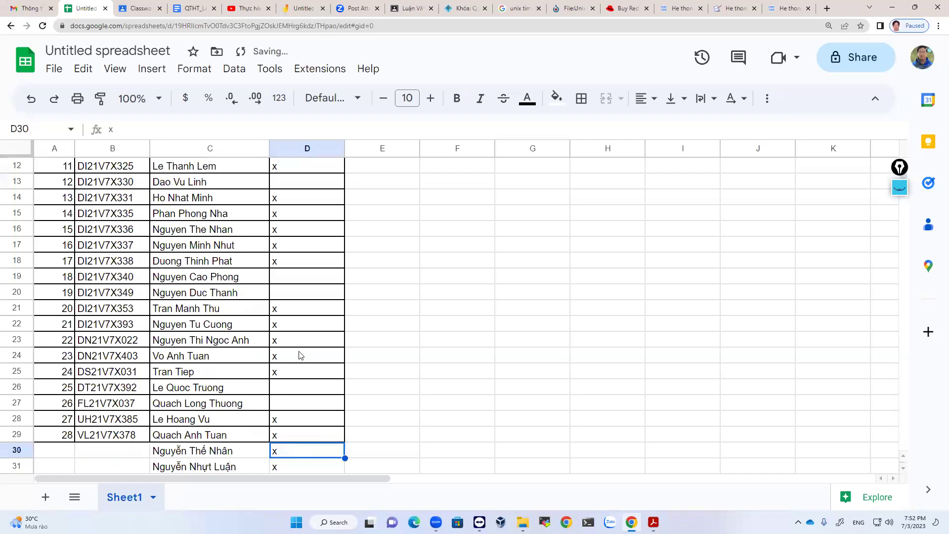
scroll(300, 355, "up", 3)
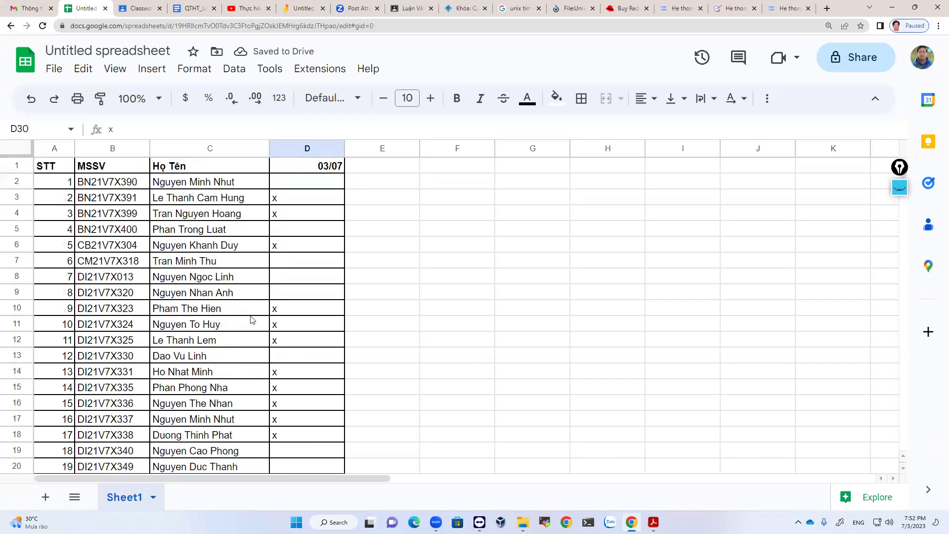
scroll(313, 263, "down", 5)
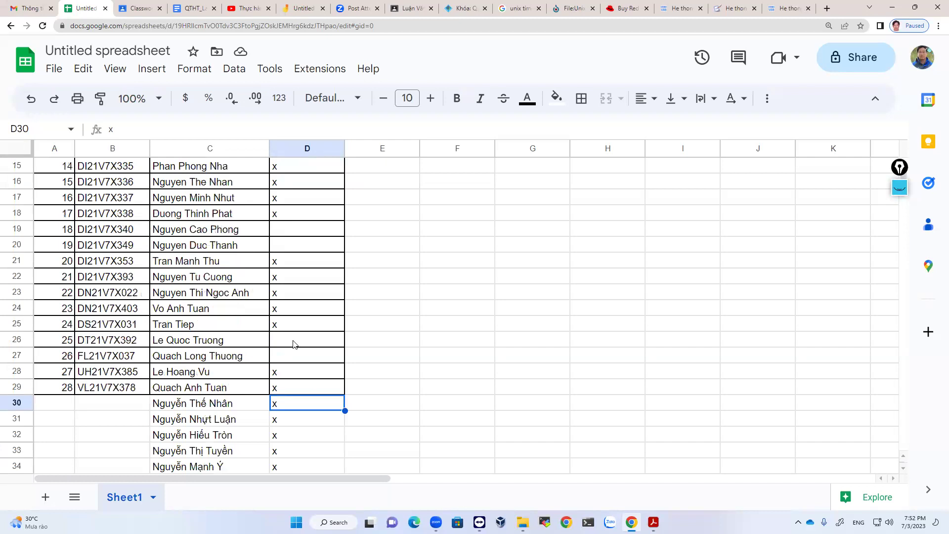
left_click(293, 344)
type("x")
key("Return")
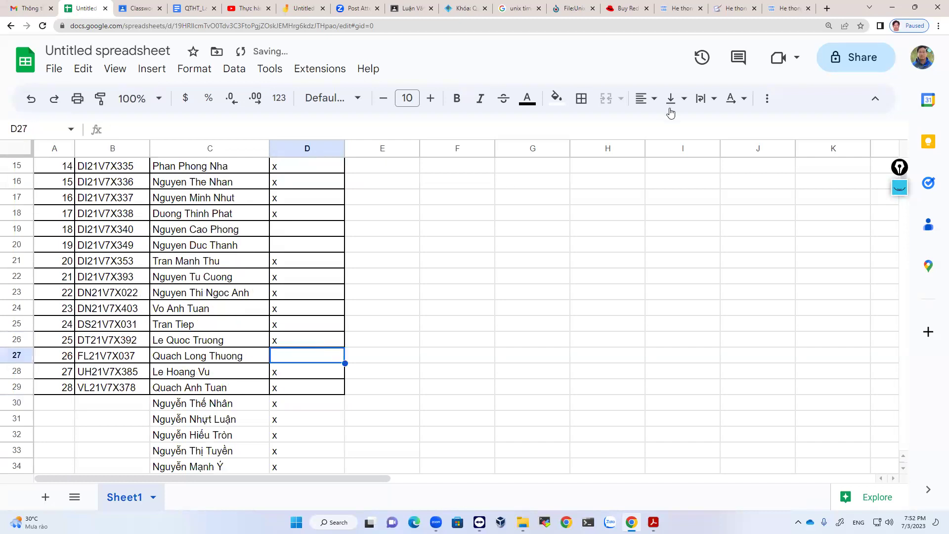
Clear the unmarked extra name from cell C39.
scroll(303, 324, "down", 4)
scroll(303, 324, "up", 4)
scroll(303, 324, "down", 2)
left_click(183, 435)
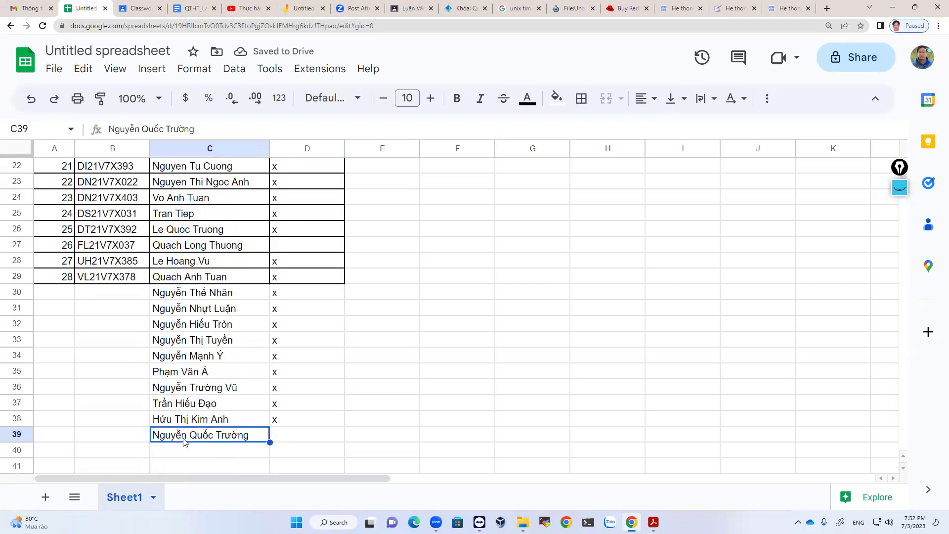
key("Delete")
scroll(215, 431, "up", 2)
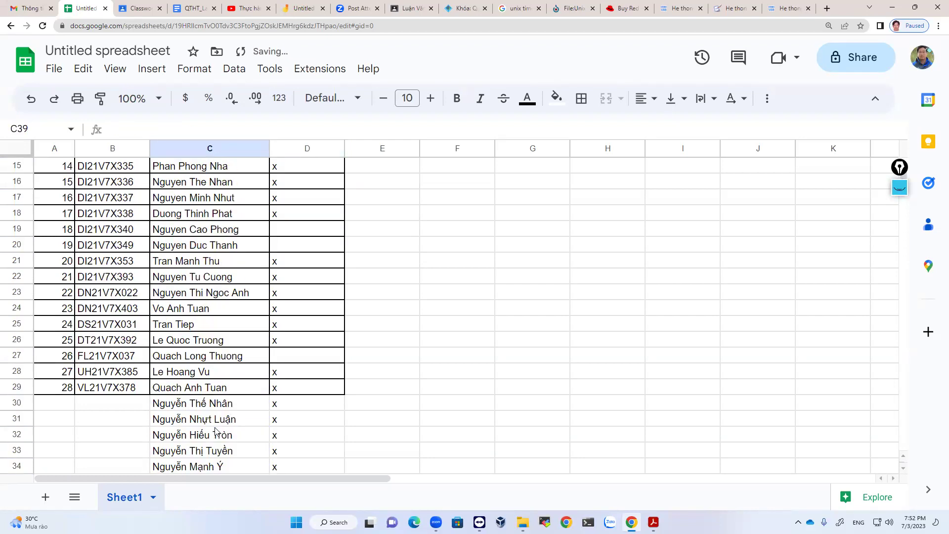
scroll(241, 370, "up", 5)
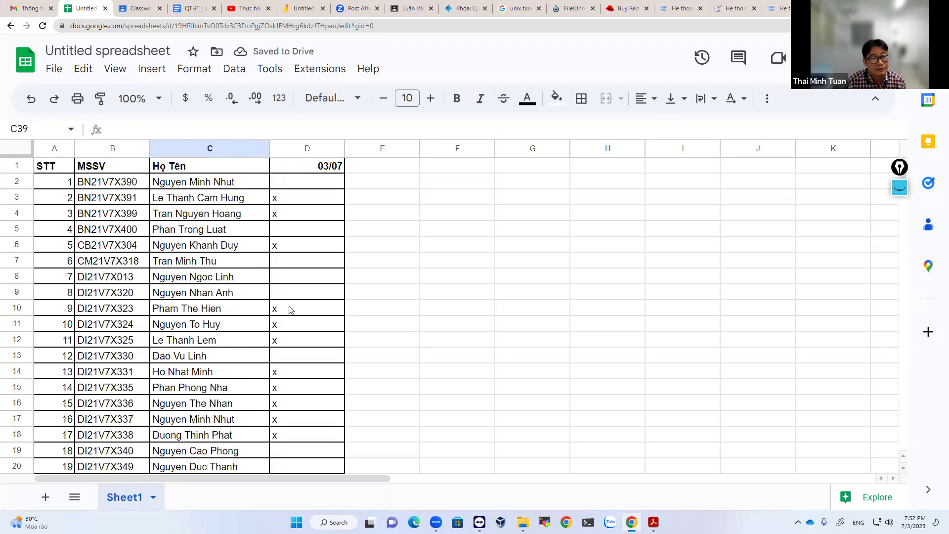
Mark student 1 present with an x in D2 of the 03/07 column.
left_click(288, 183)
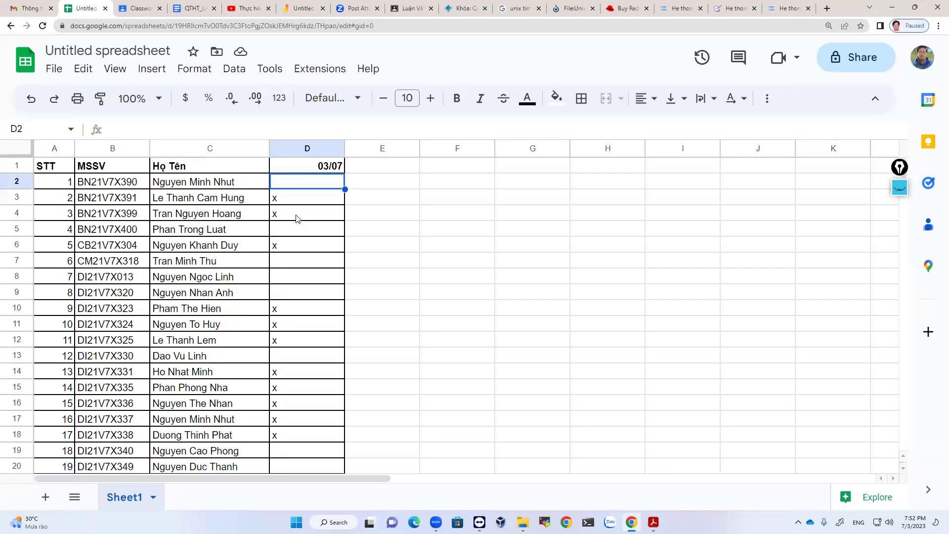
type("x")
key("Return")
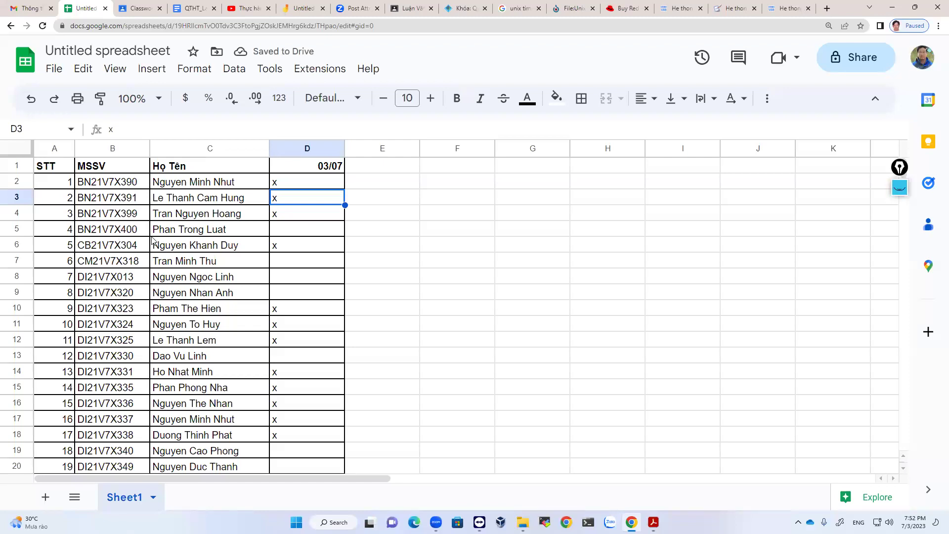
Move down through D5, D7, D8 and D9 to D13, and cancel the x typed there.
left_click(313, 233)
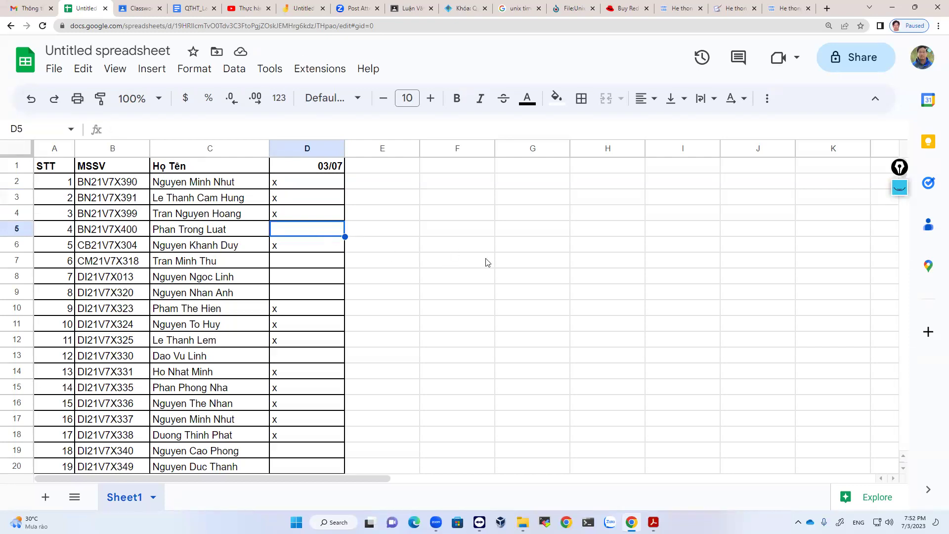
left_click(306, 266)
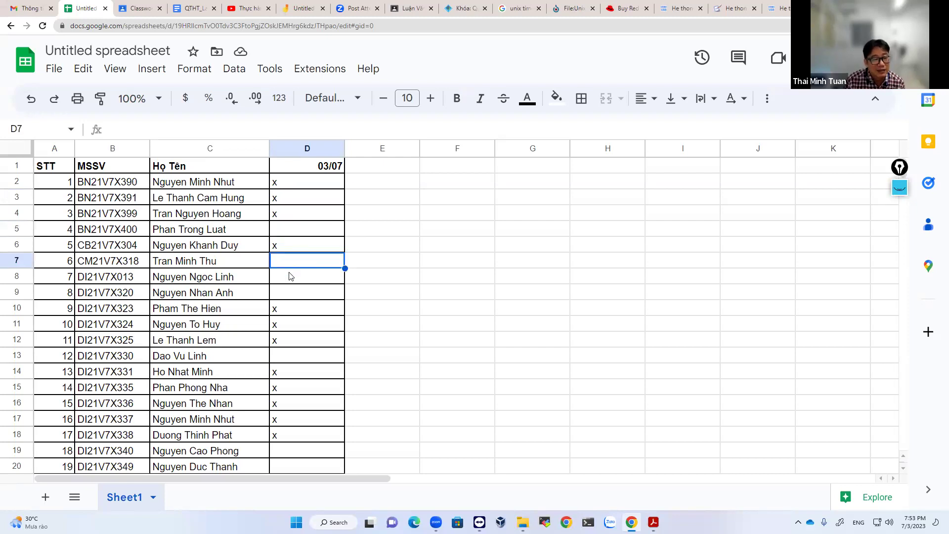
left_click(294, 283)
left_click(298, 294)
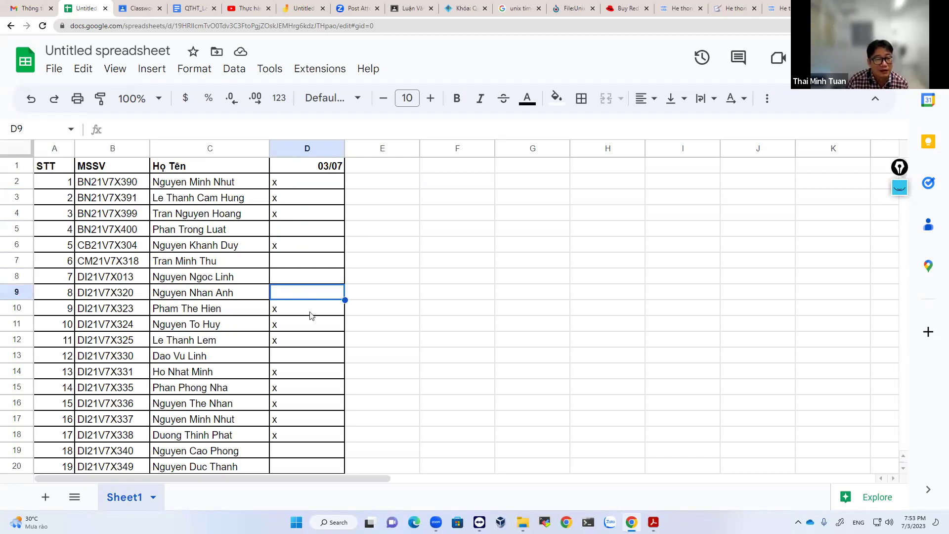
left_click(309, 356)
type("x")
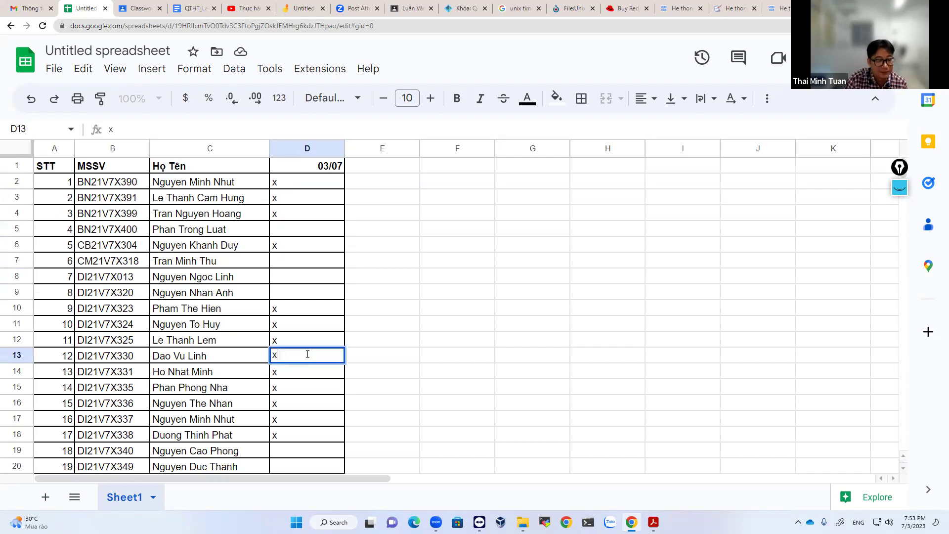
key("Escape")
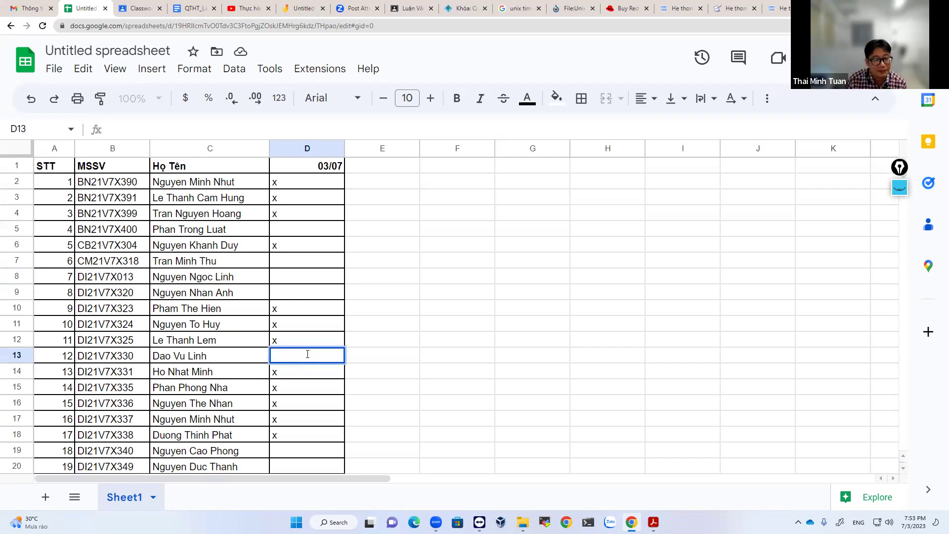
Delete the x from D13 again so row 13 stays unmarked, then select D19.
scroll(306, 381, "down", 3)
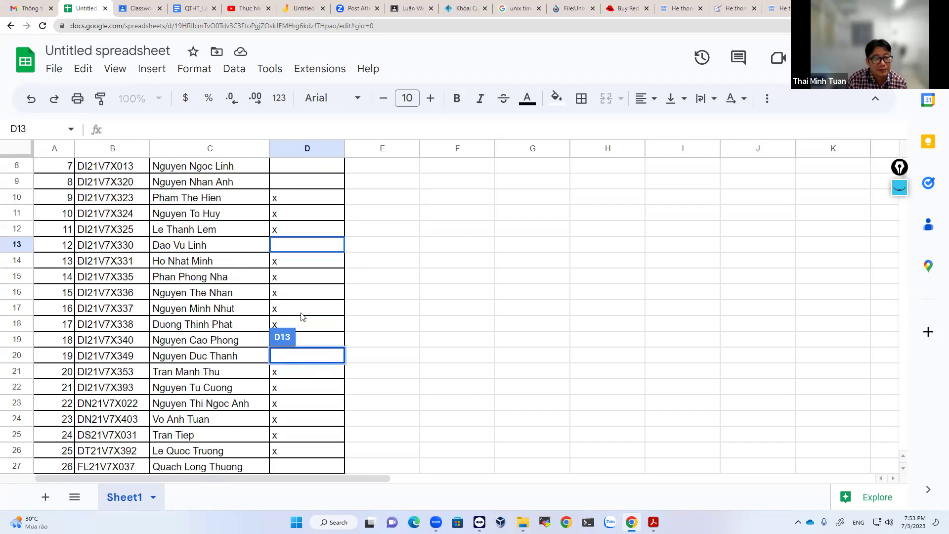
left_click(311, 249)
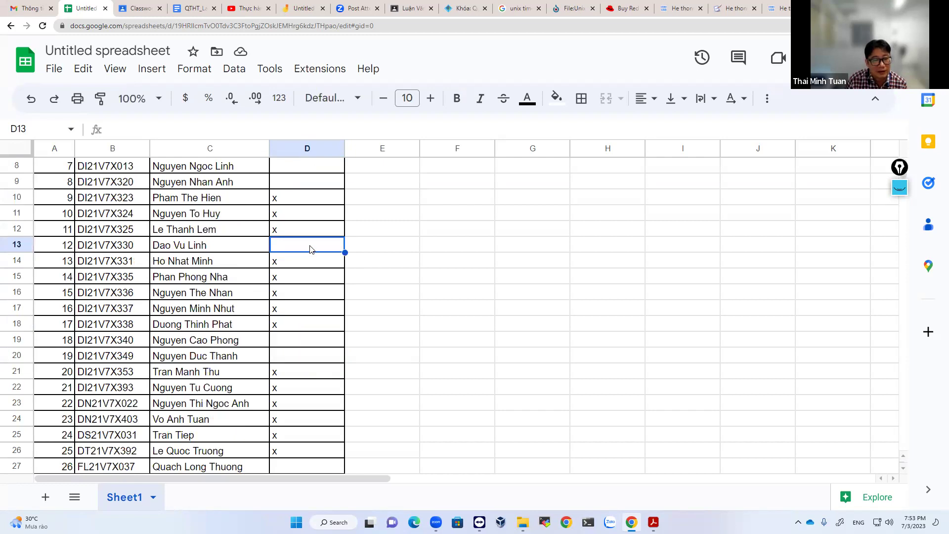
type("x")
key("BackSpace")
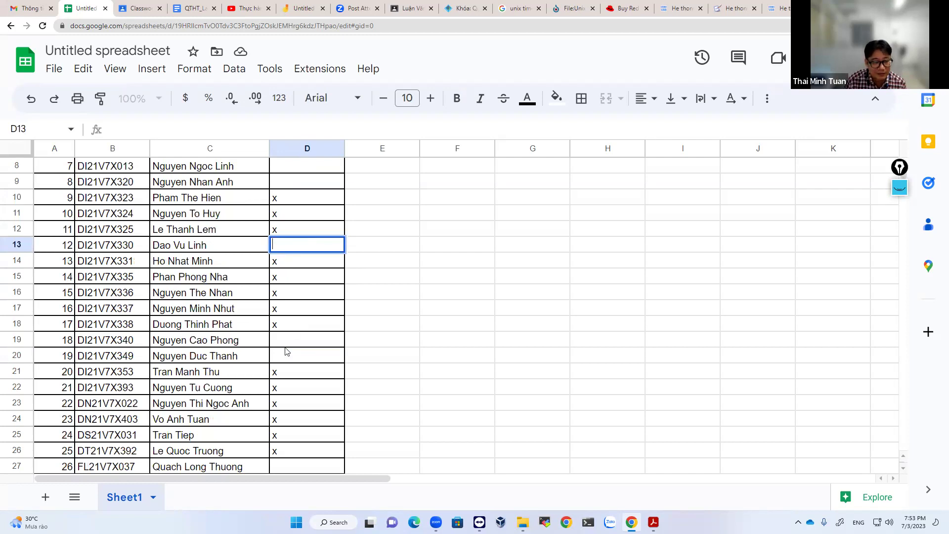
left_click(295, 341)
scroll(295, 345, "down", 5)
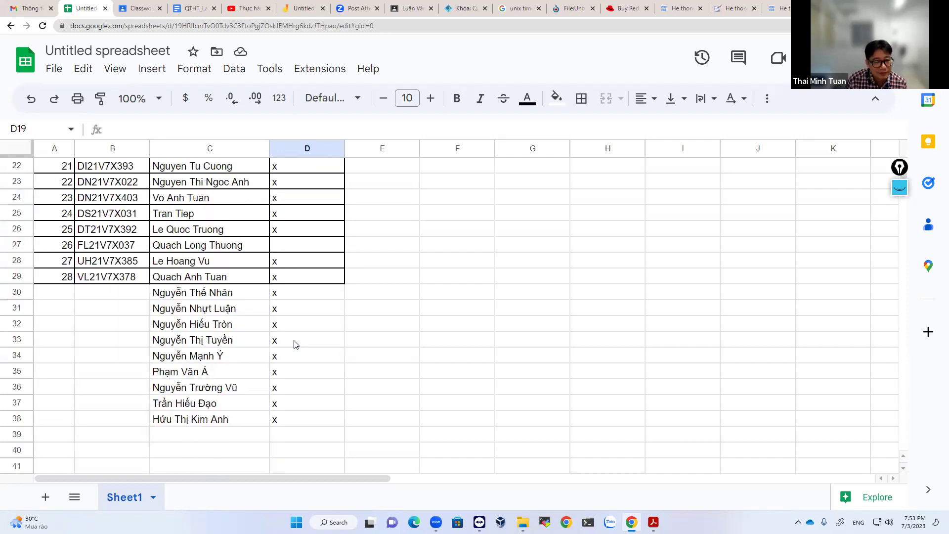
scroll(295, 345, "up", 3)
scroll(295, 345, "down", 3)
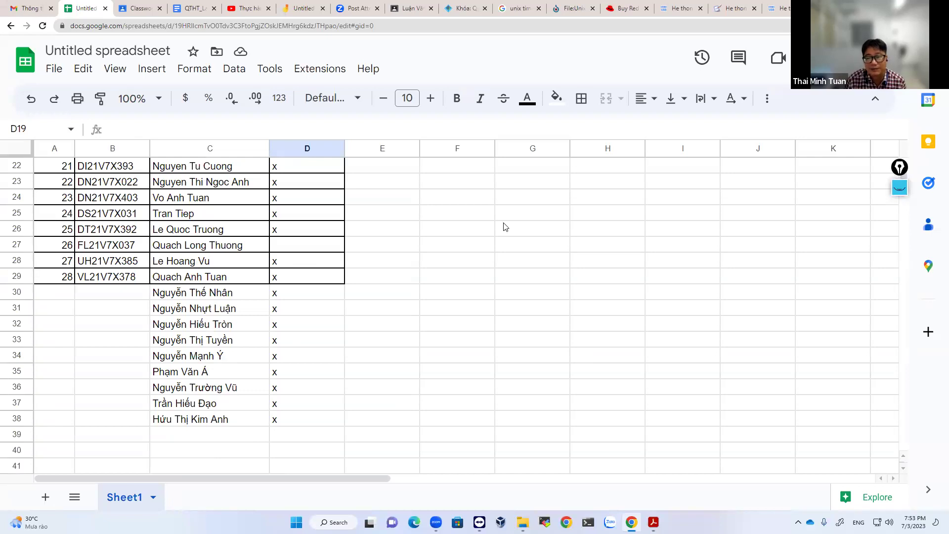
scroll(540, 305, "up", 2)
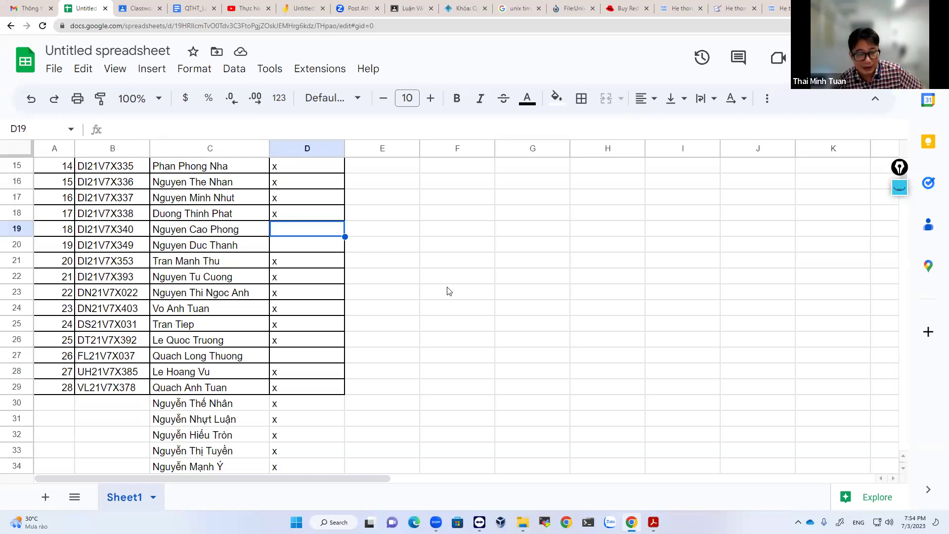
scroll(448, 293, "down", 2)
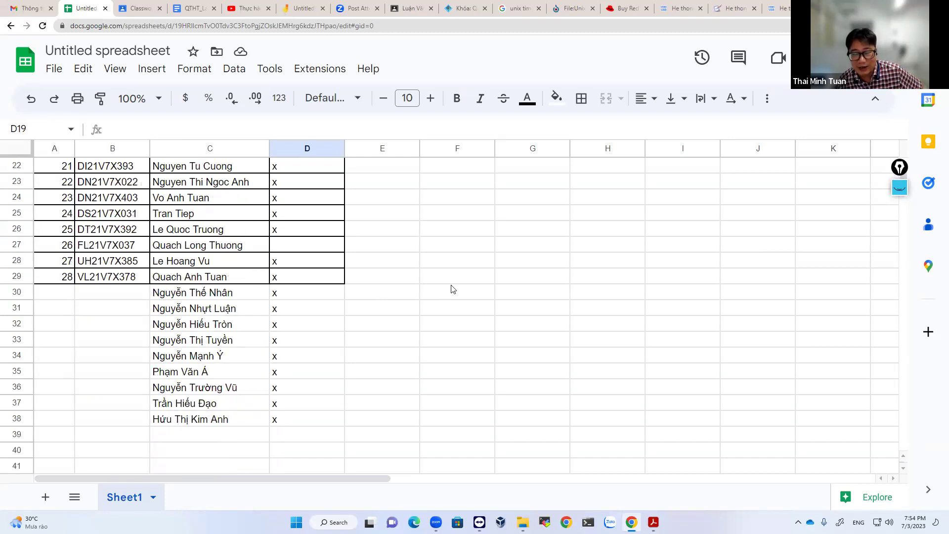
Enter the extra student's given name in C39 and mark D39 with x.
left_click(212, 435)
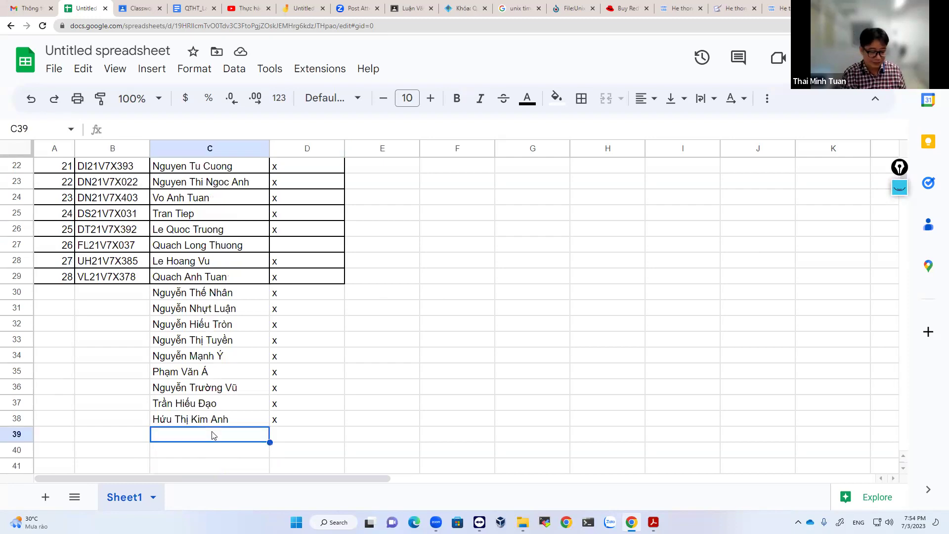
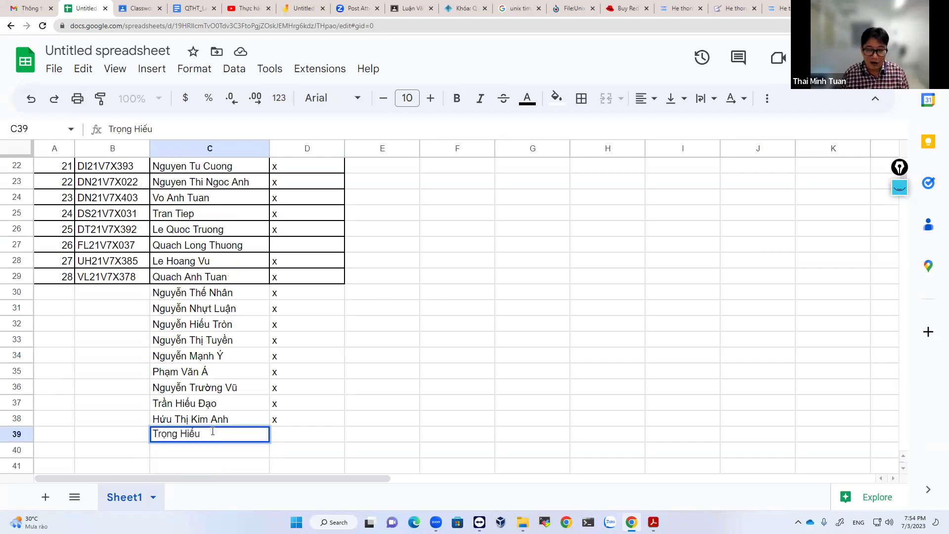
left_click(314, 439)
type("x")
key("Return")
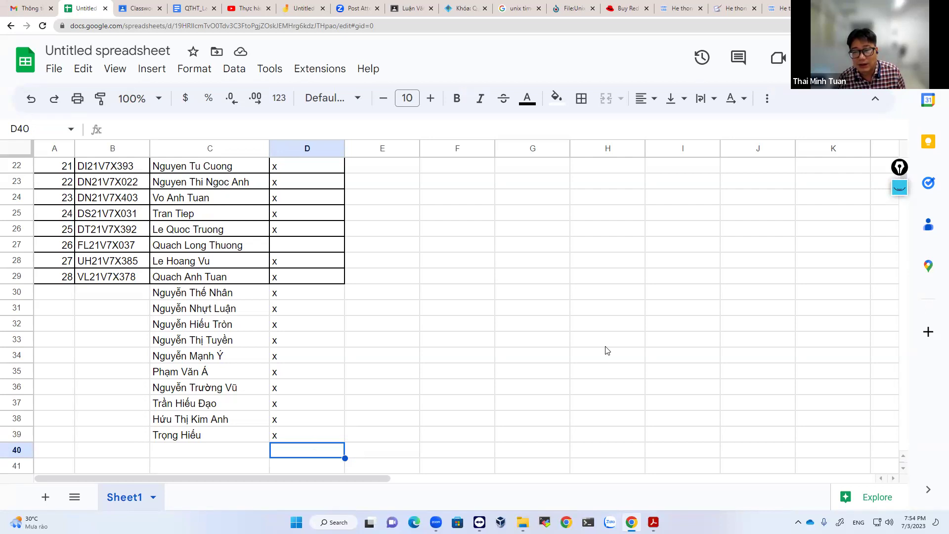
Add the missing family name to the start of the student's name in C39.
left_click(175, 439)
double_click(175, 435)
left_click(157, 434)
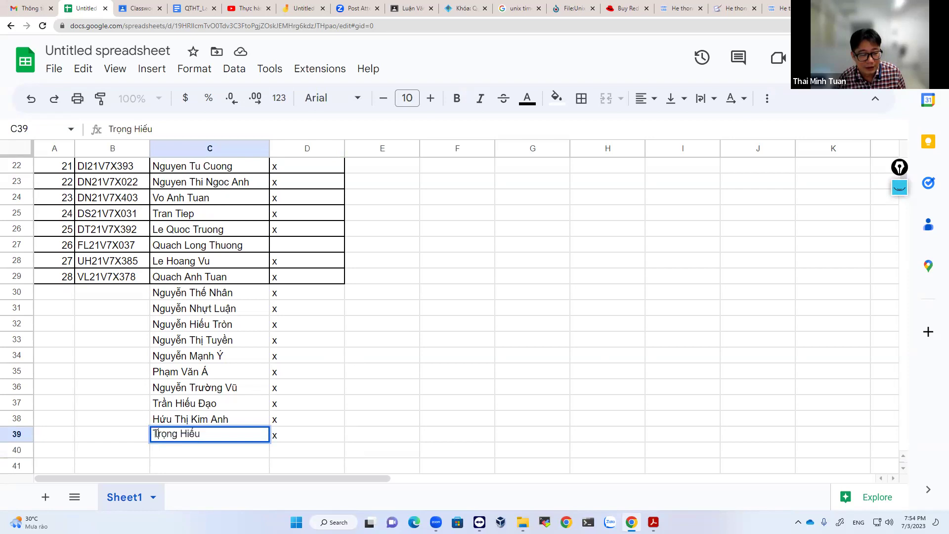
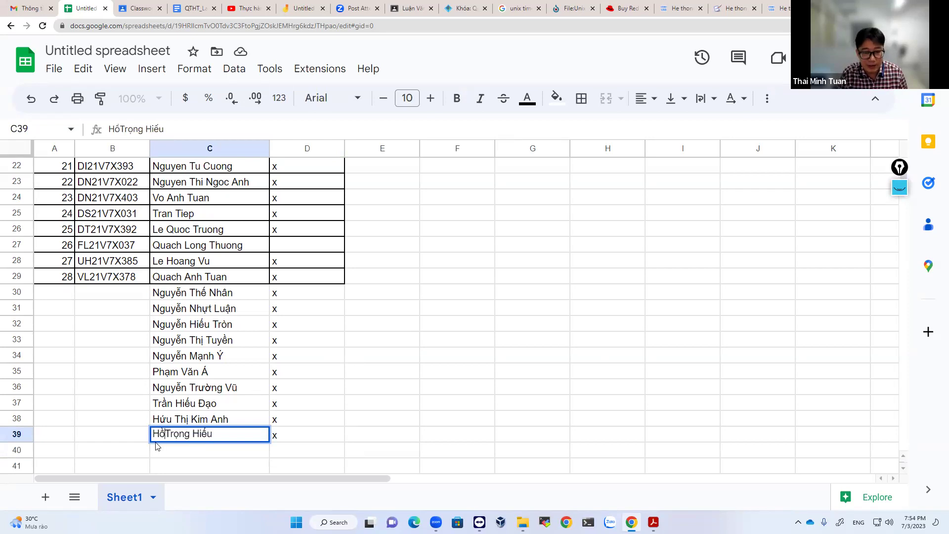
key("Return")
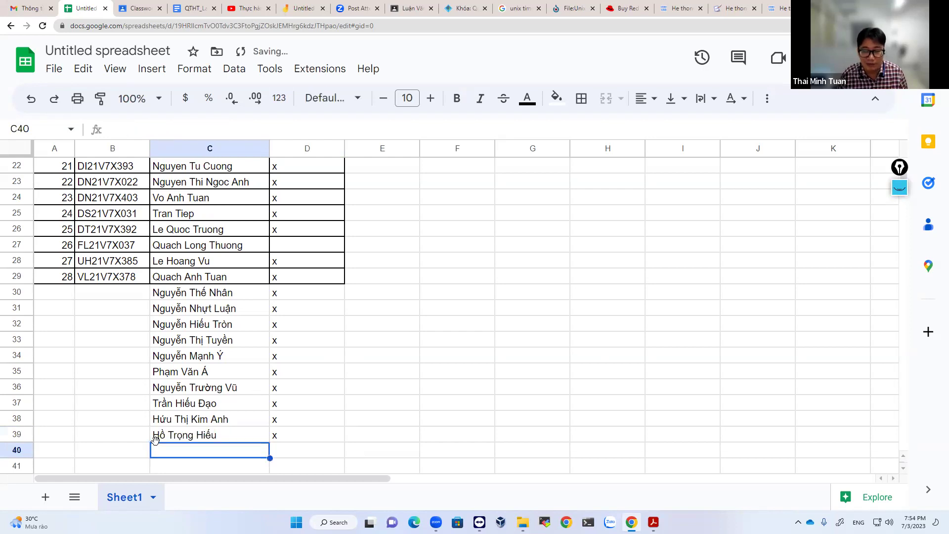